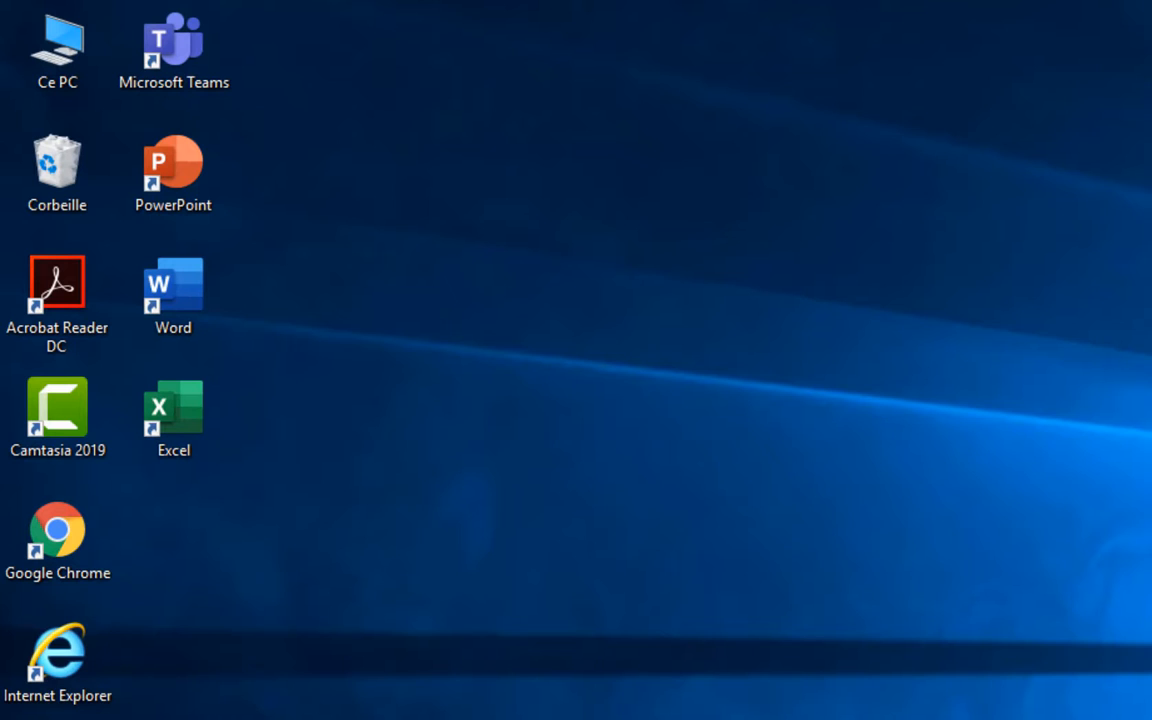
Step: Start Word, open the recent document InsertionVocale.docx and place the cursor on the line below Question 1
click(208, 305)
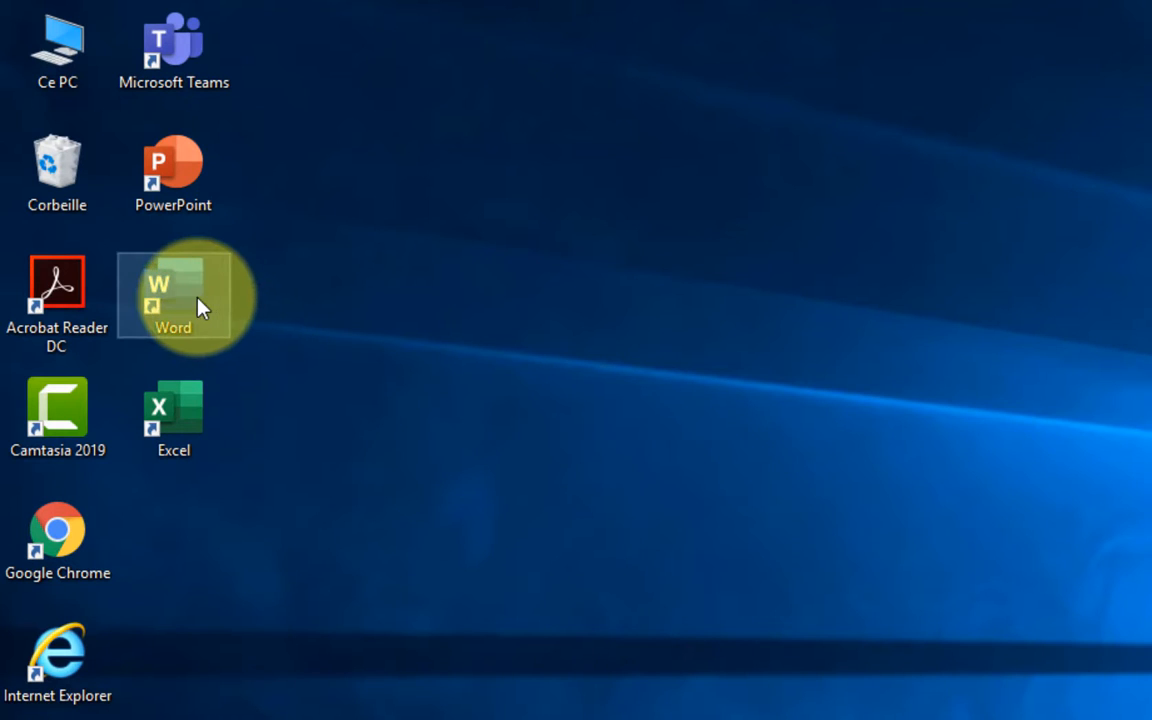
double_click(199, 307)
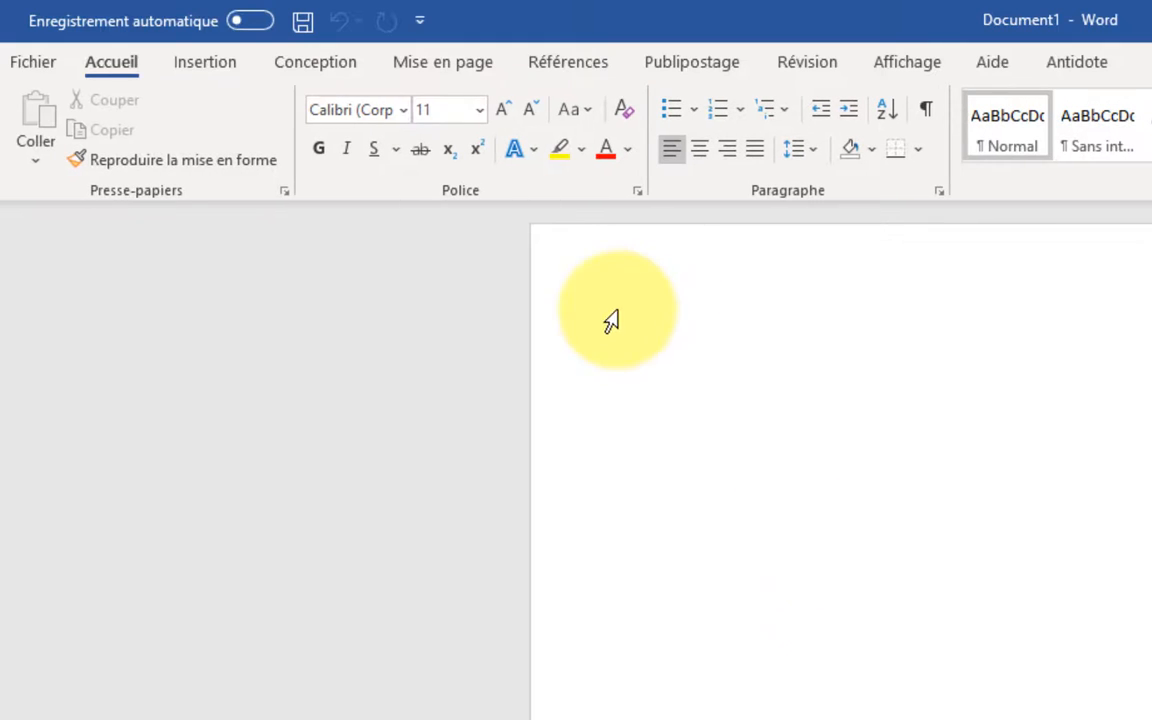
click(36, 62)
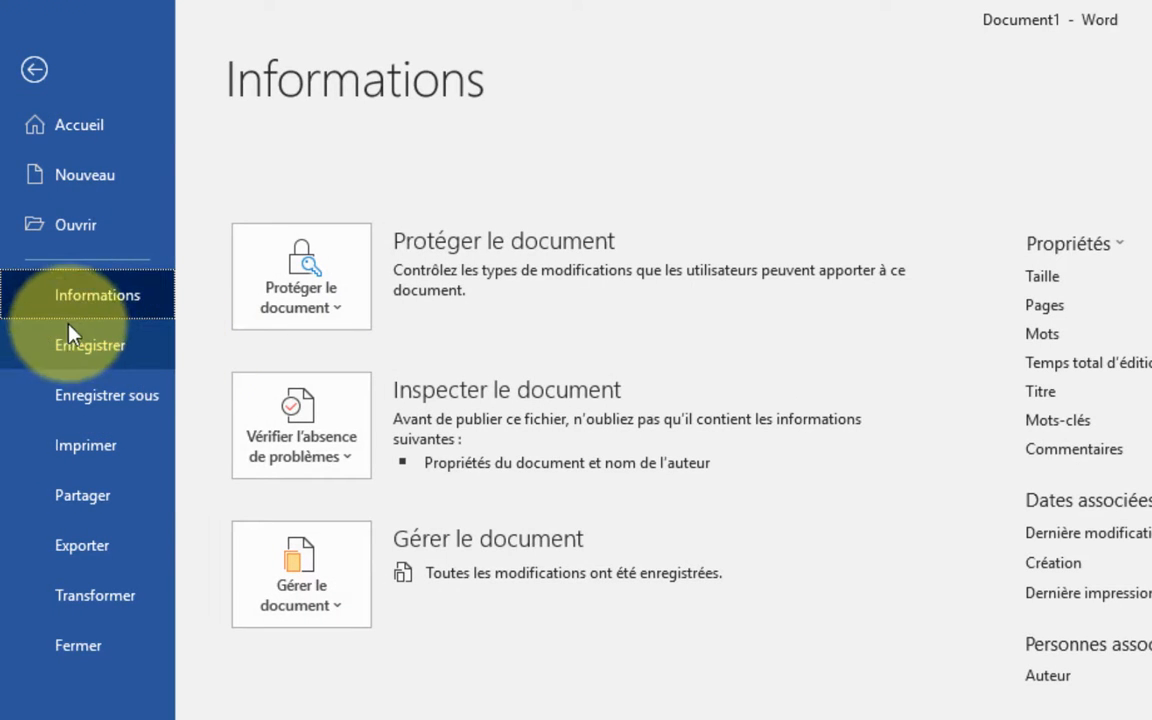
click(78, 232)
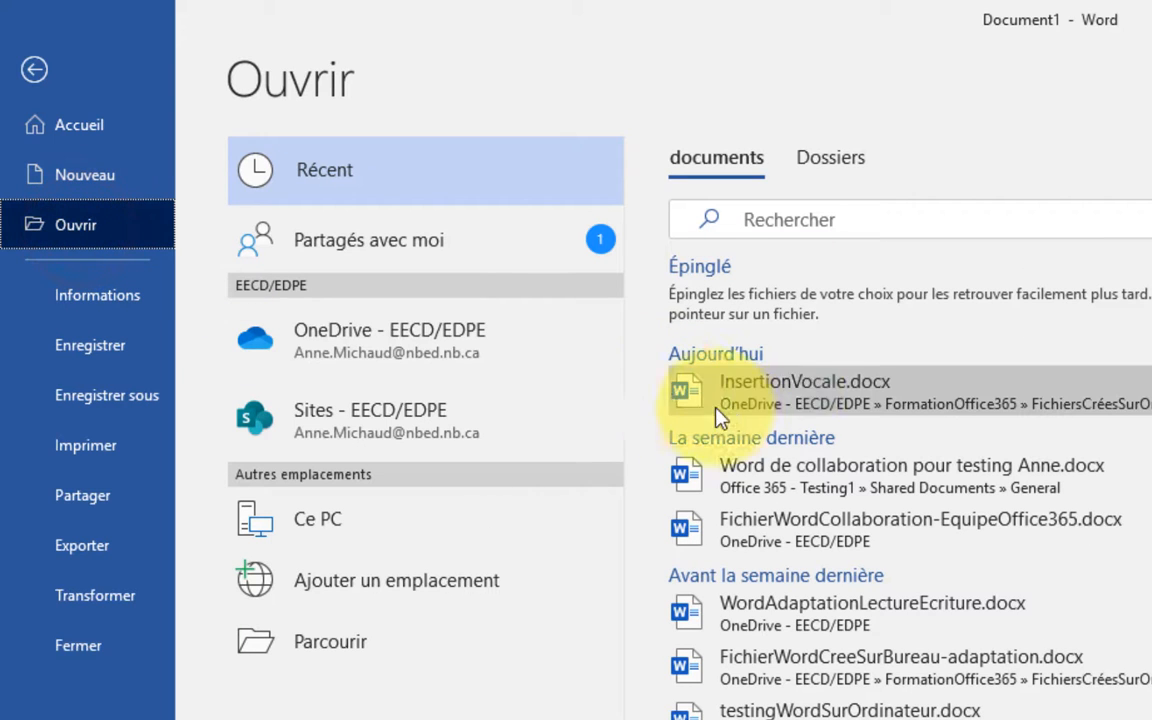
click(785, 394)
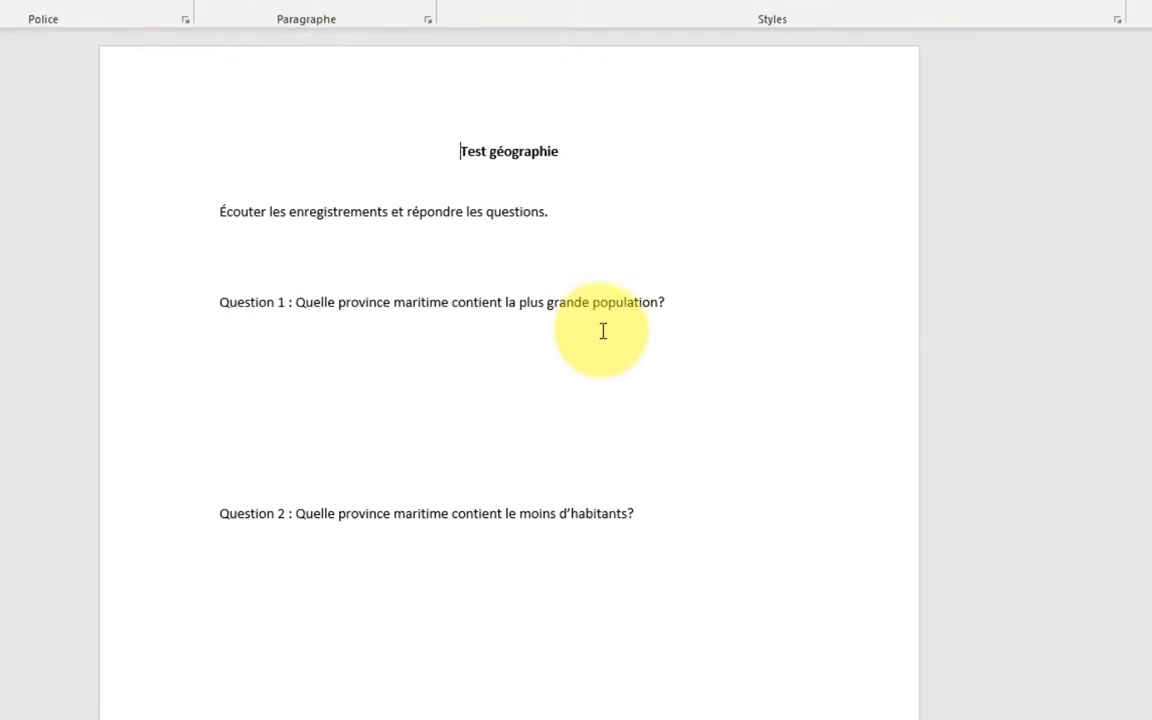
click(230, 330)
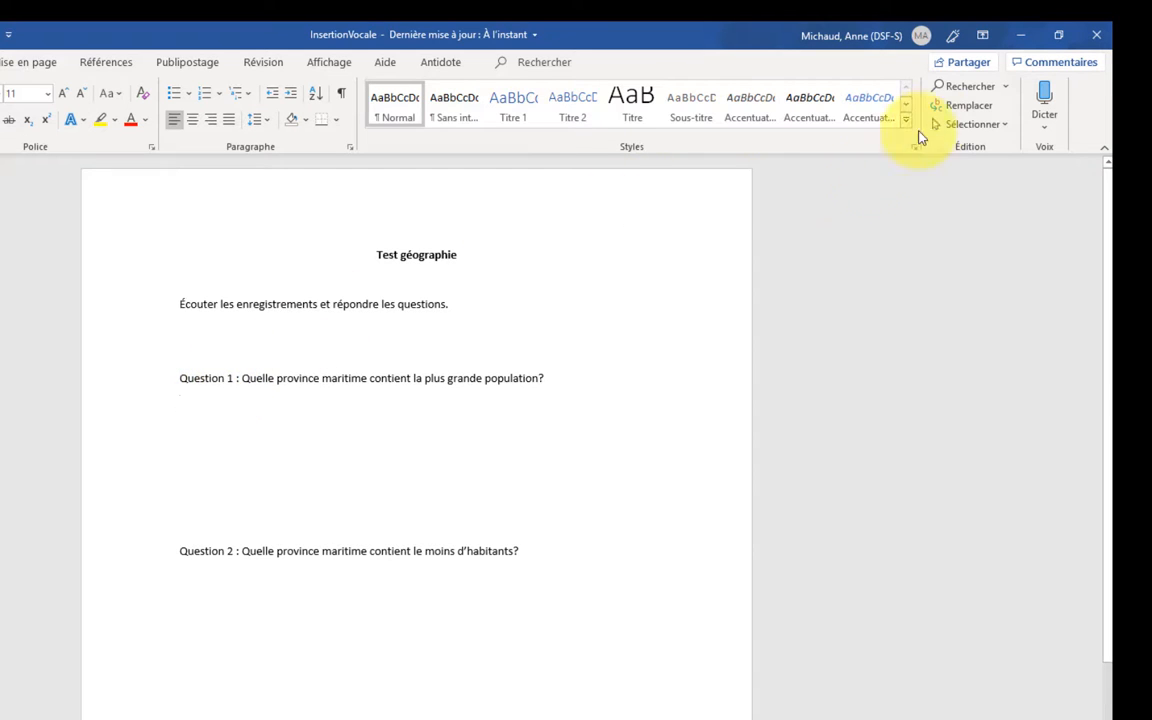
Step: Minimize the Word document and launch the Enregistreur vocal app
click(1022, 38)
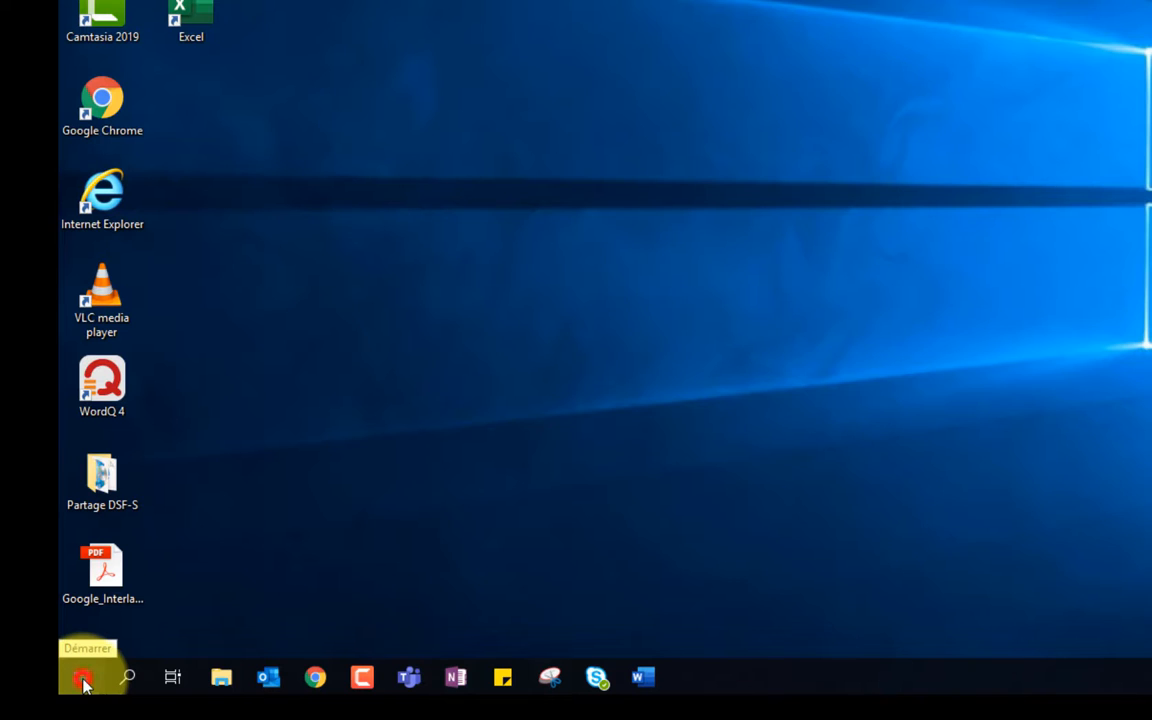
click(81, 679)
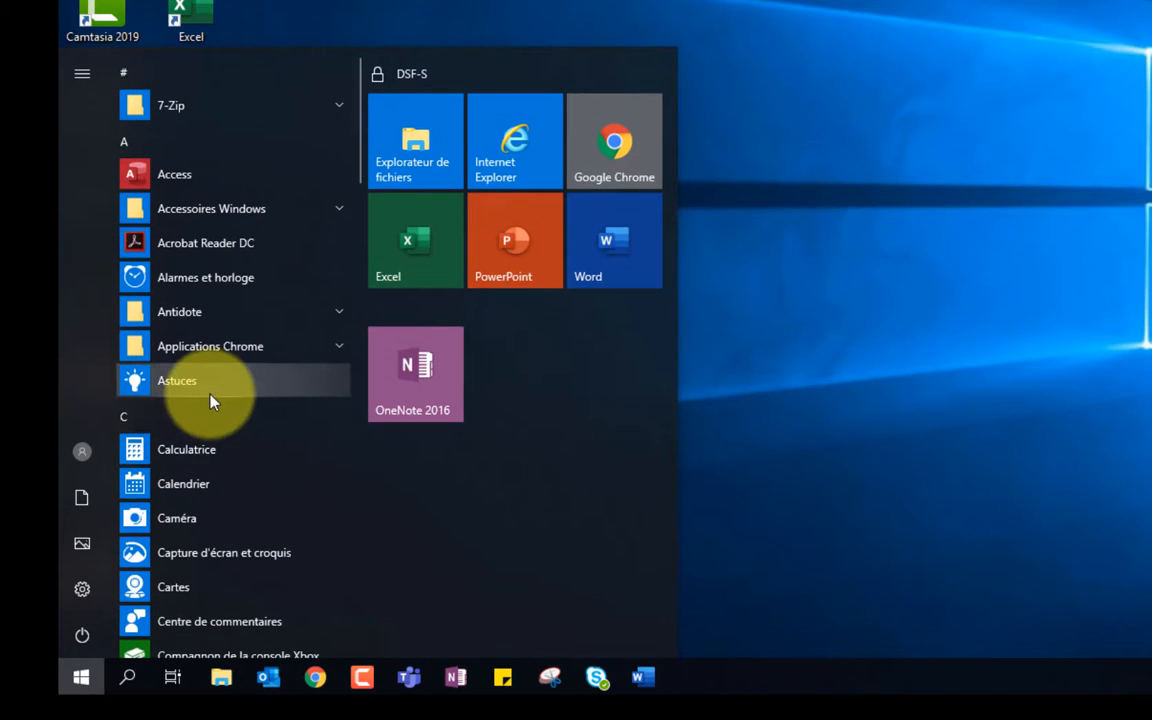
scroll(211, 400, down, 3)
scroll(211, 400, down, 5)
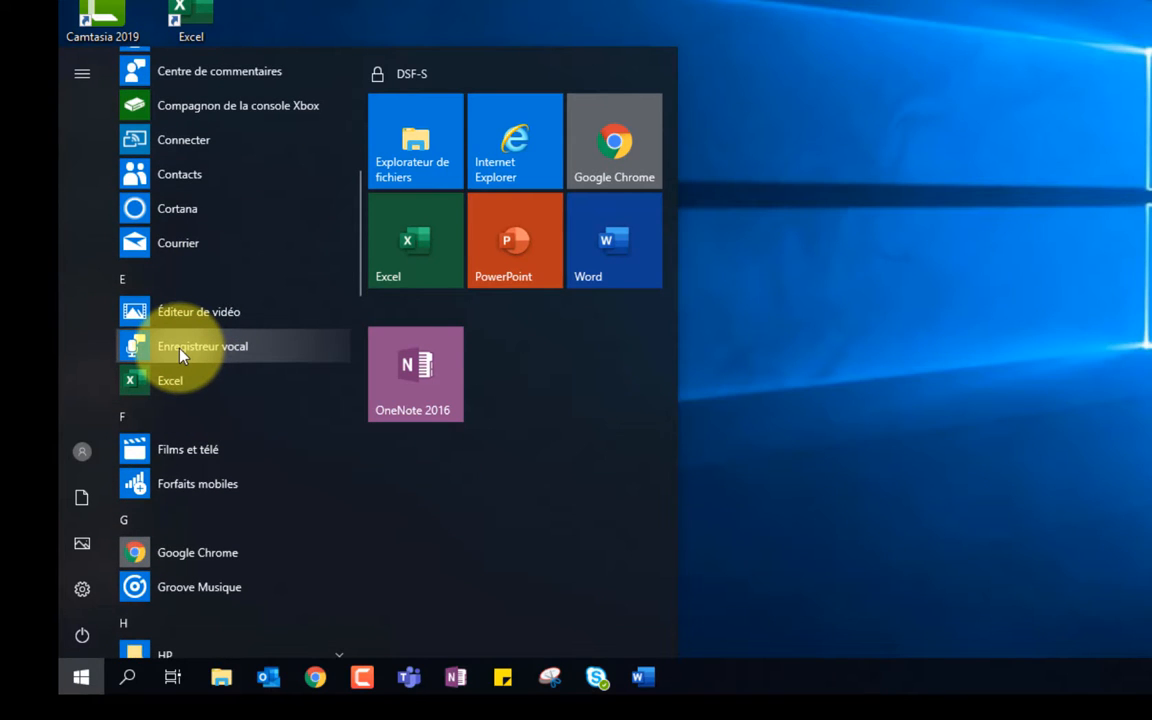
click(183, 356)
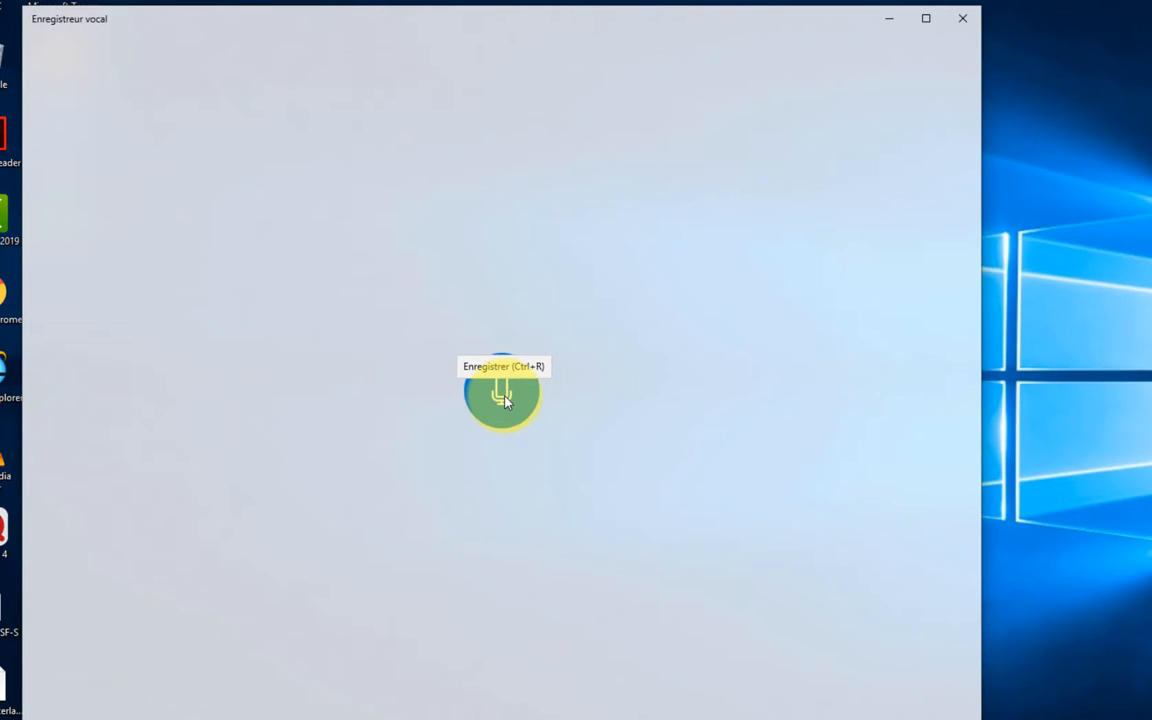
Step: Record a voice clip of about 6 seconds for the first question and play it back
click(502, 393)
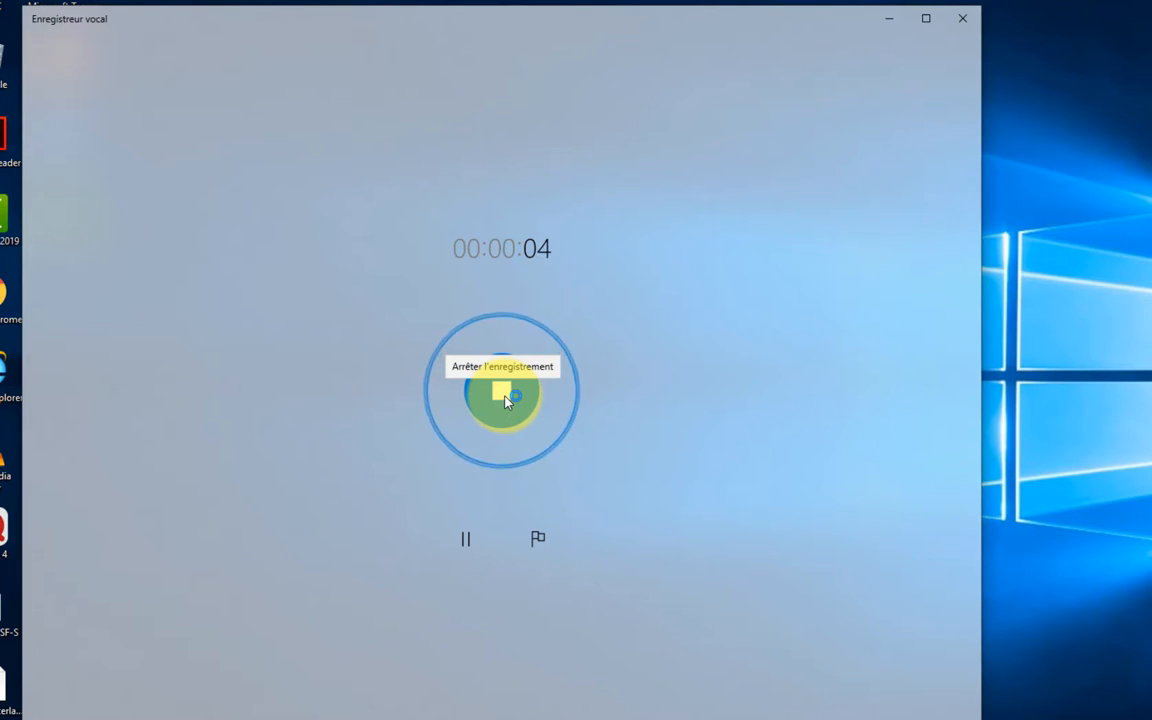
click(503, 395)
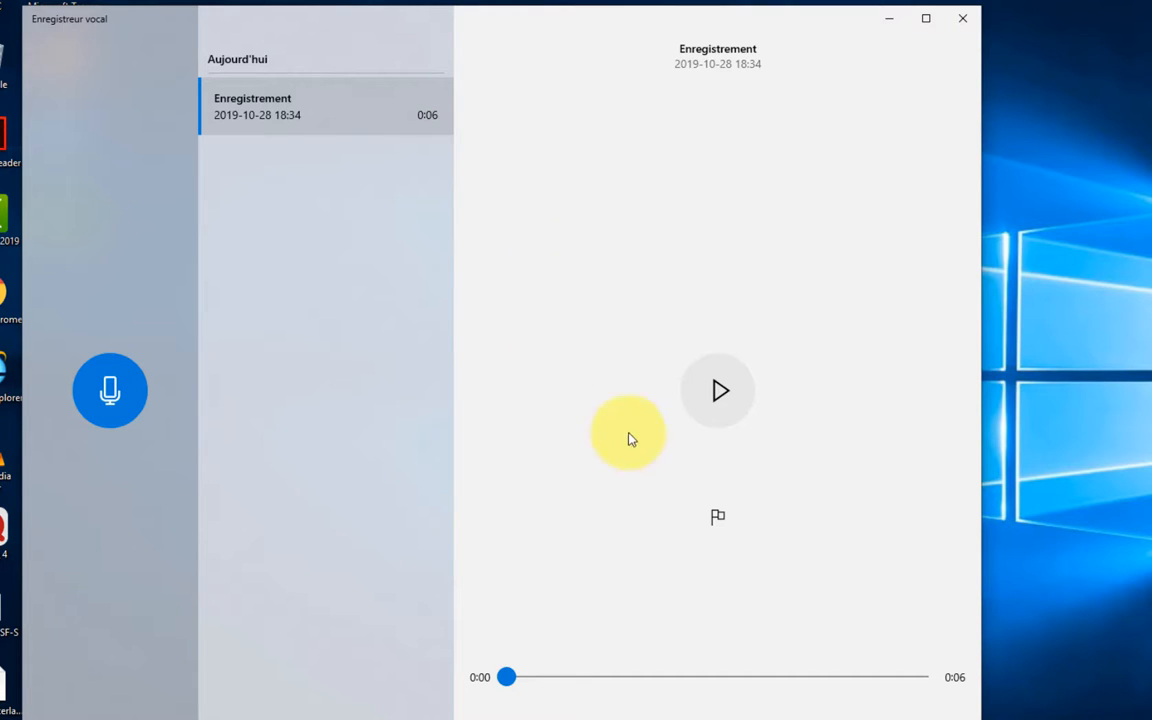
click(719, 395)
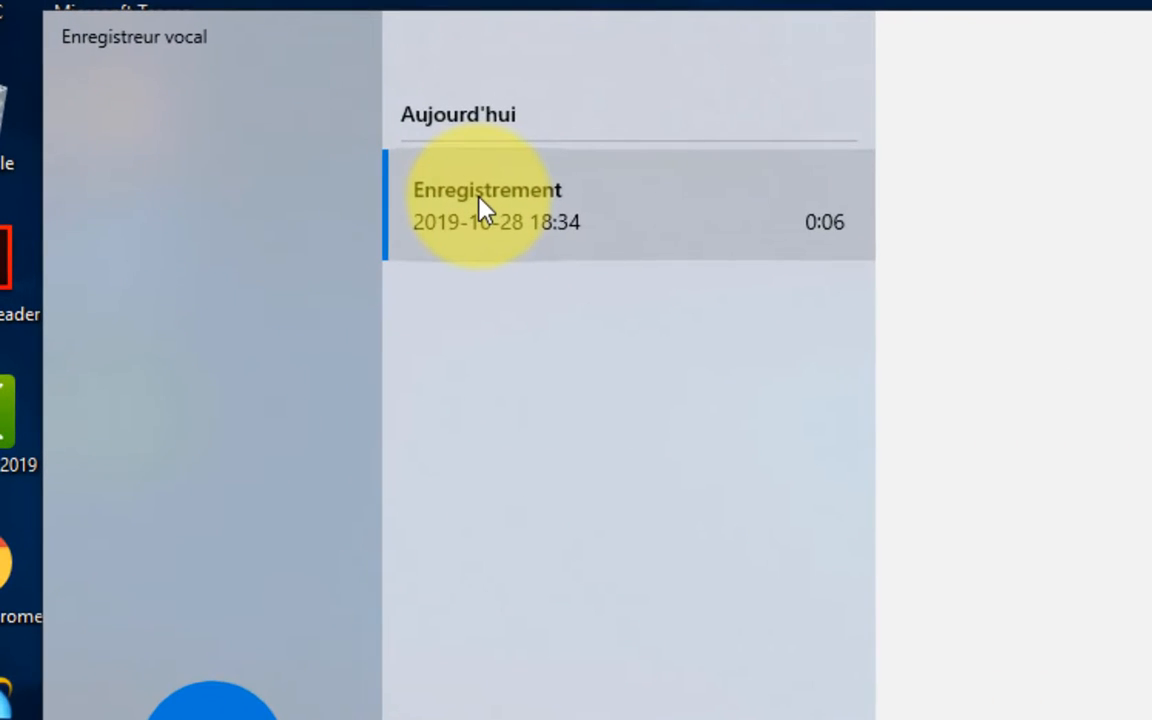
Step: Rename the new voice recording as Question1
right_click(480, 199)
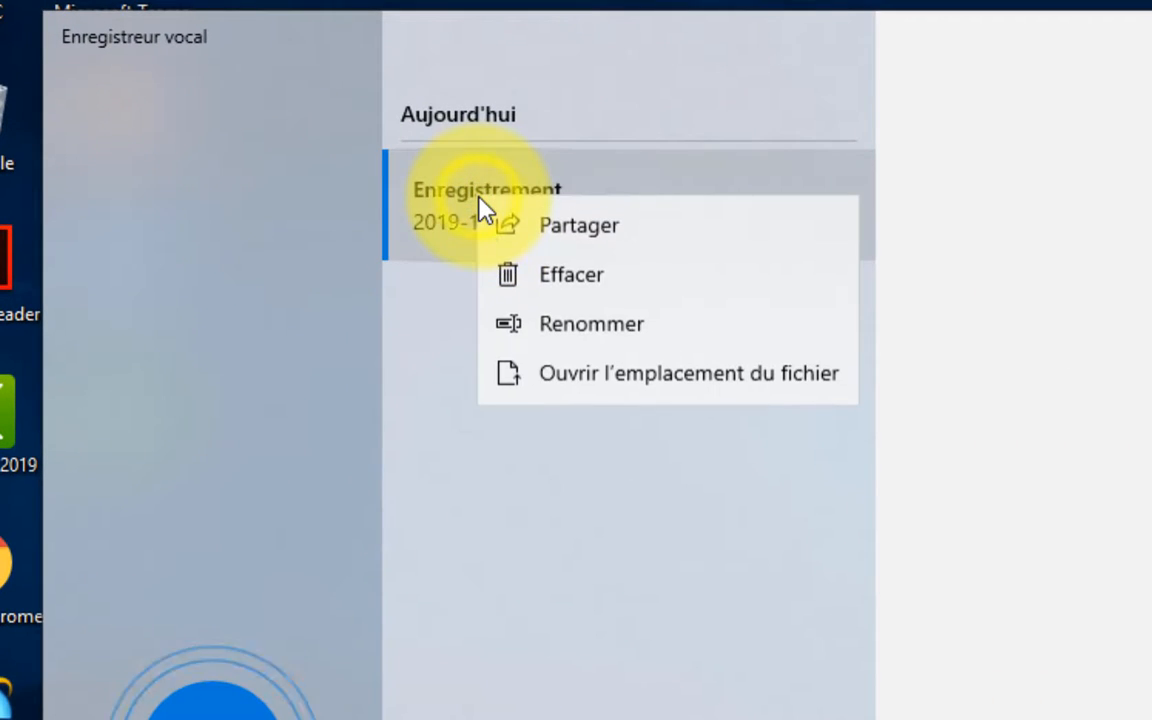
click(594, 325)
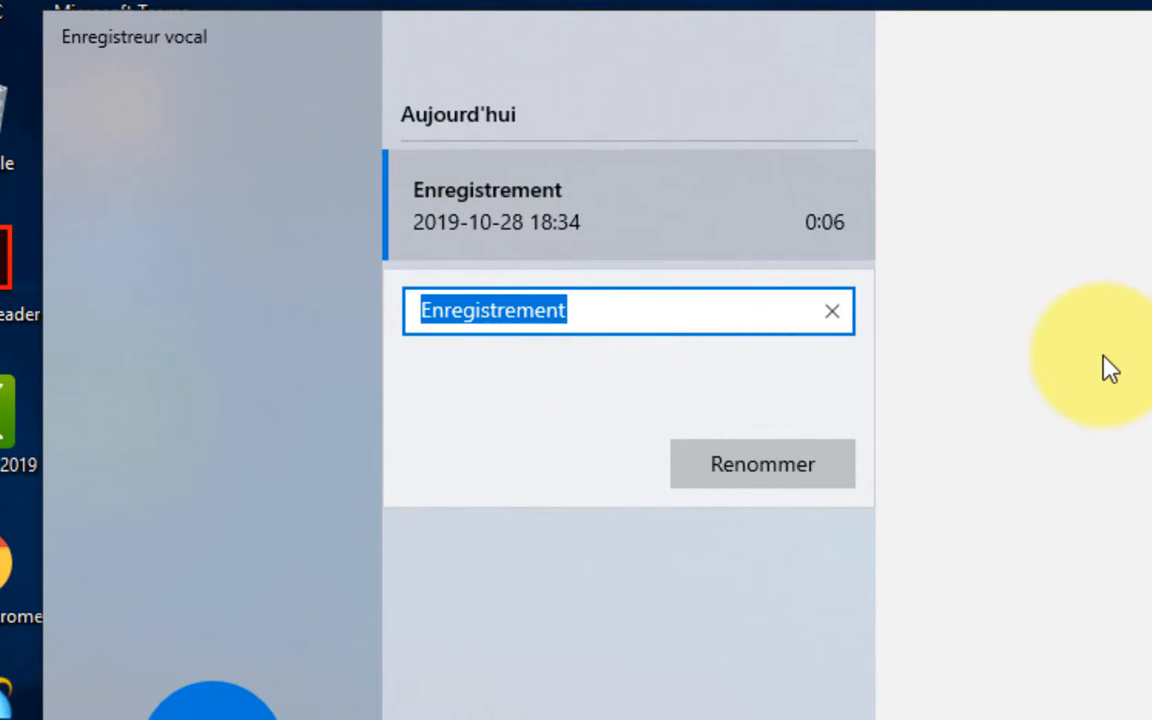
text(Qu)
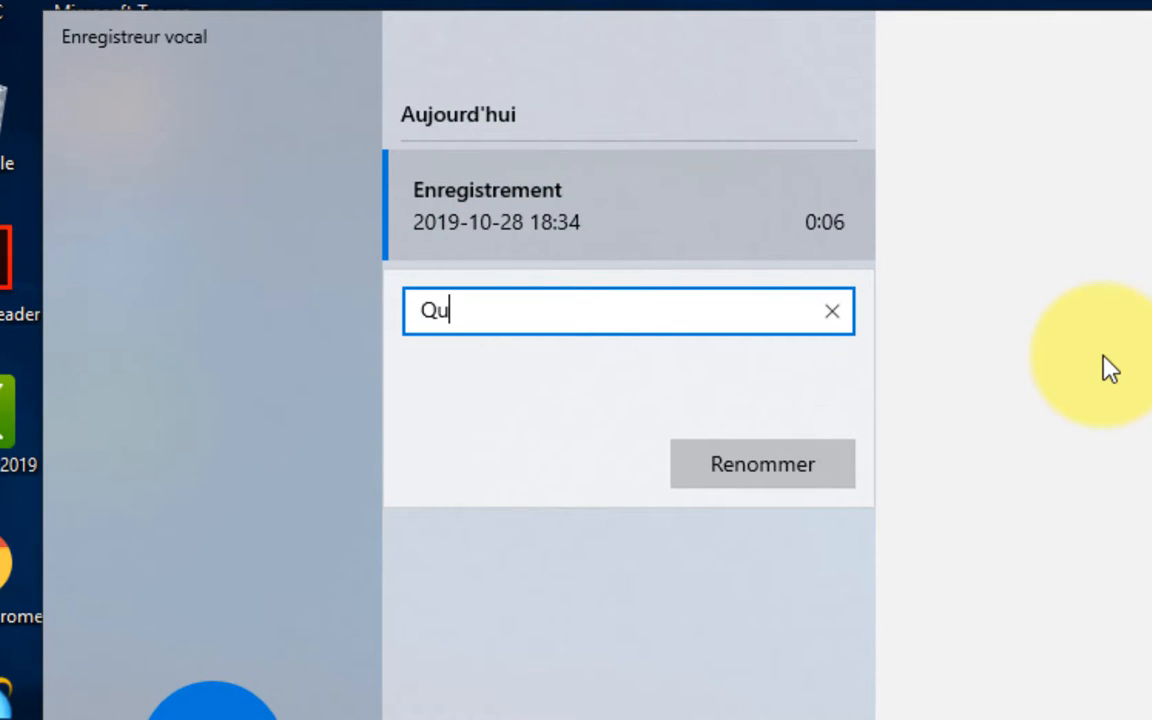
text(estion1)
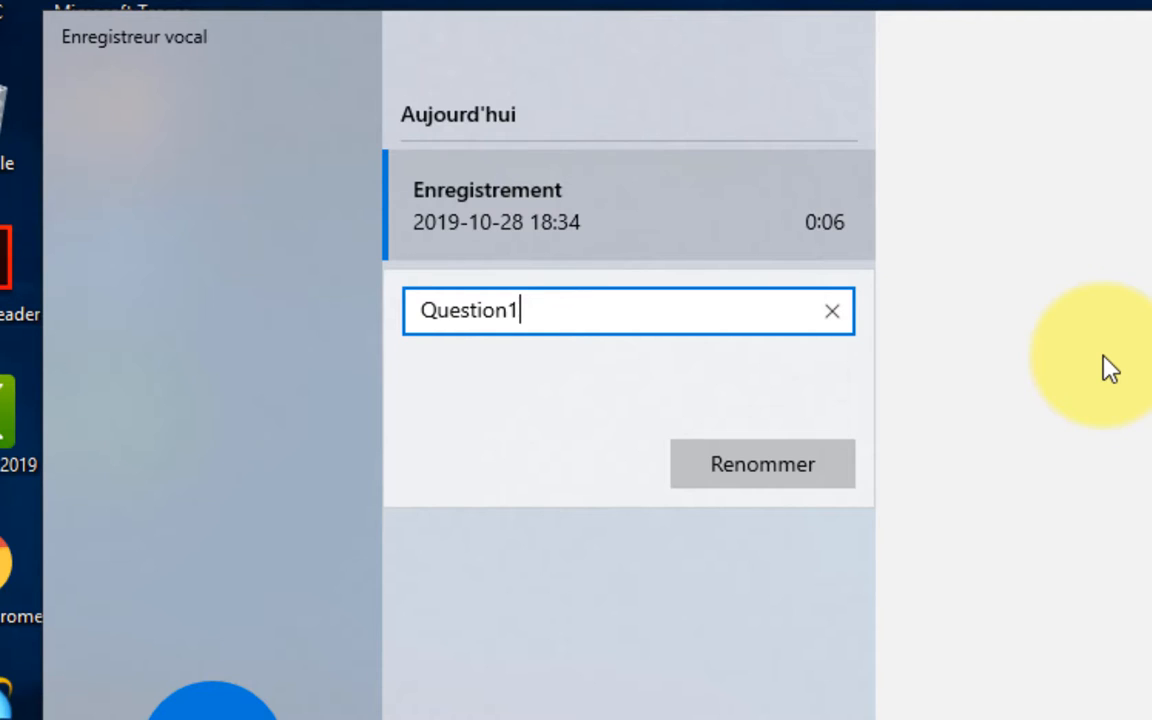
click(756, 479)
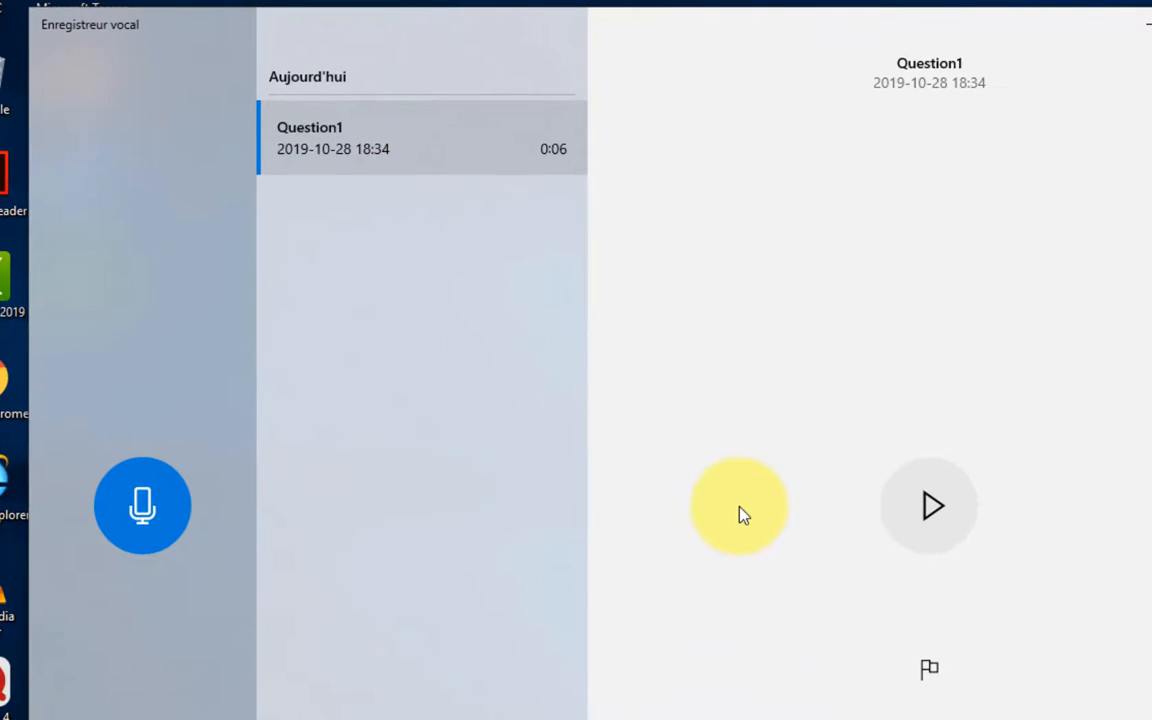
Step: Record a second voice clip of about 6 seconds for the second question and play it back
click(142, 512)
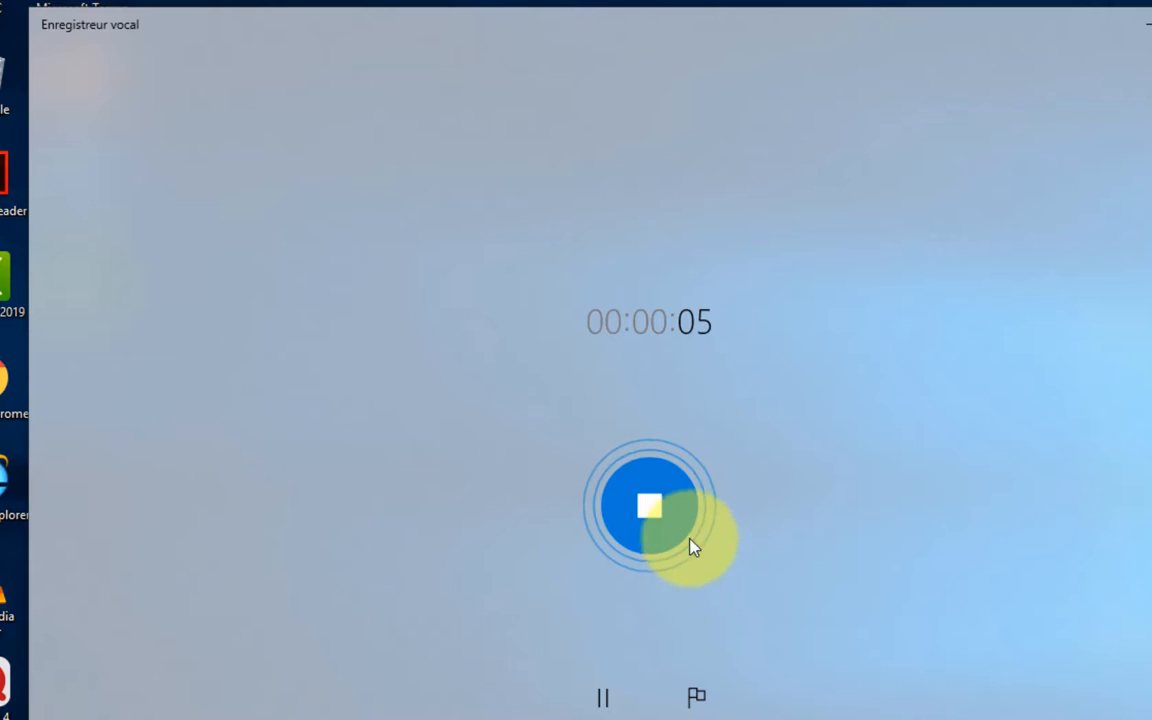
click(649, 506)
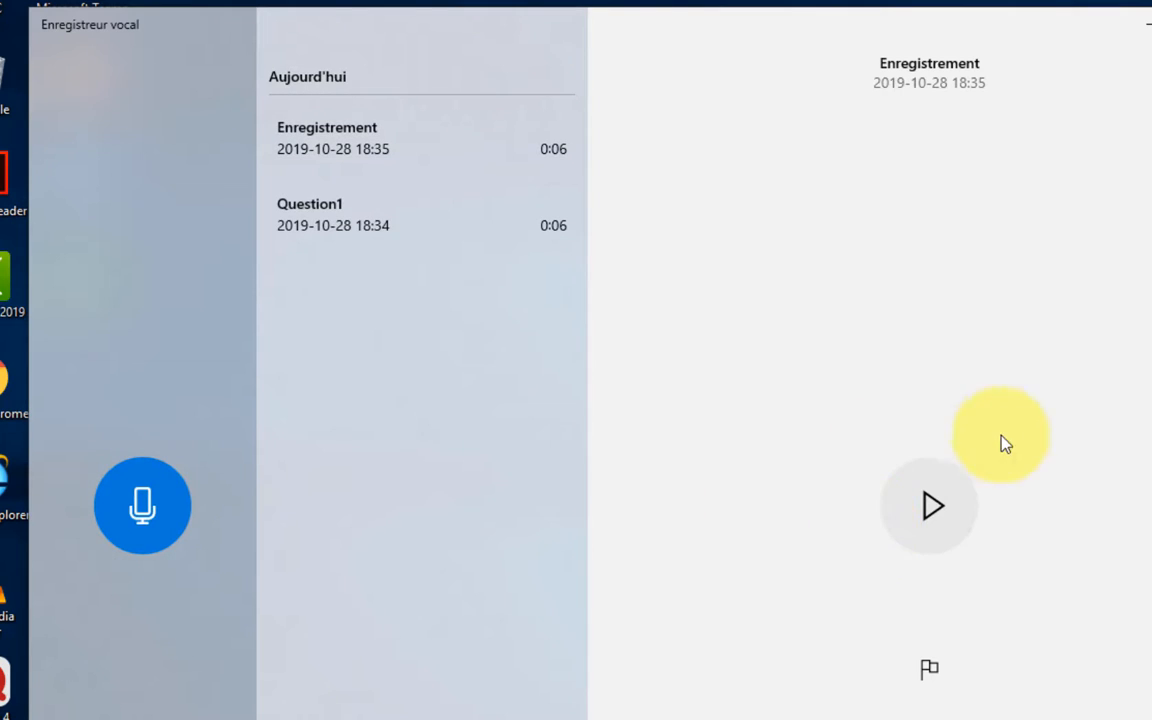
click(934, 510)
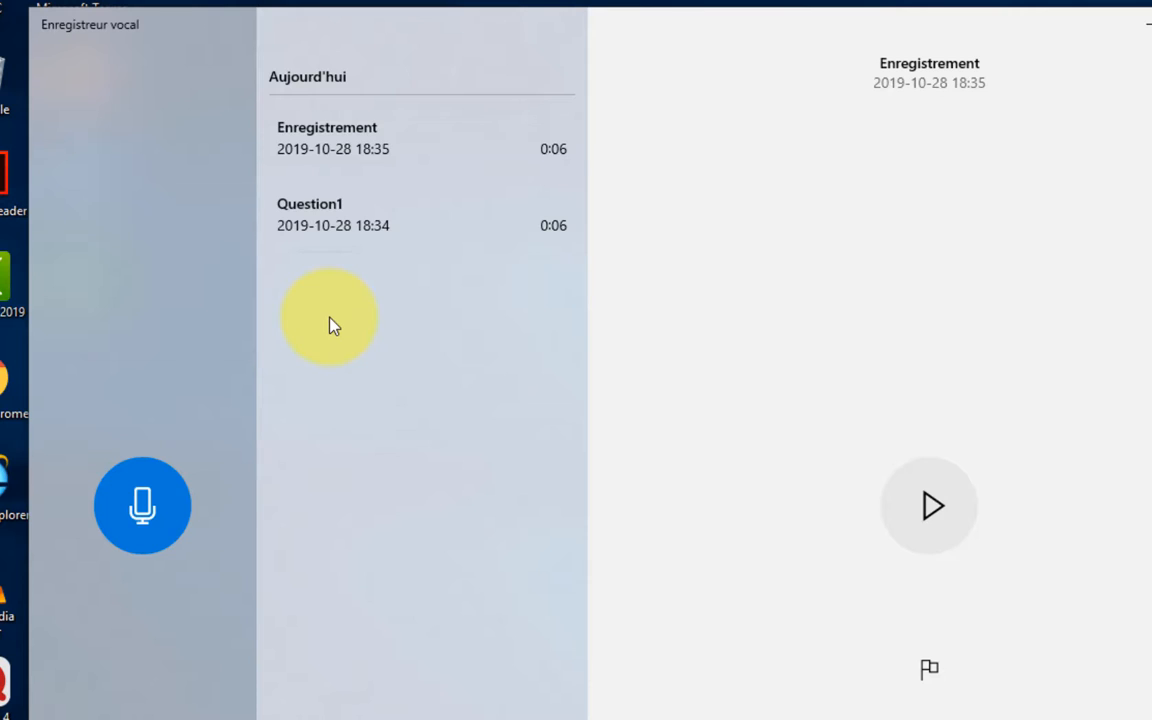
Step: Rename the second voice recording as Question2
right_click(331, 148)
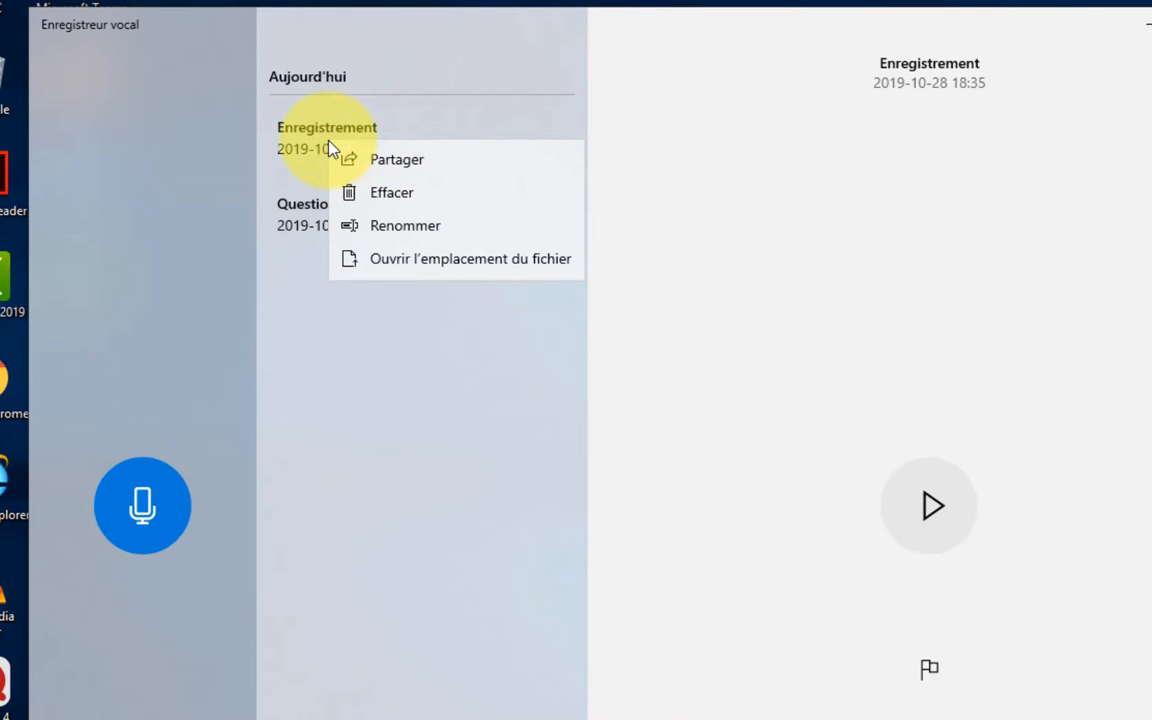
click(421, 226)
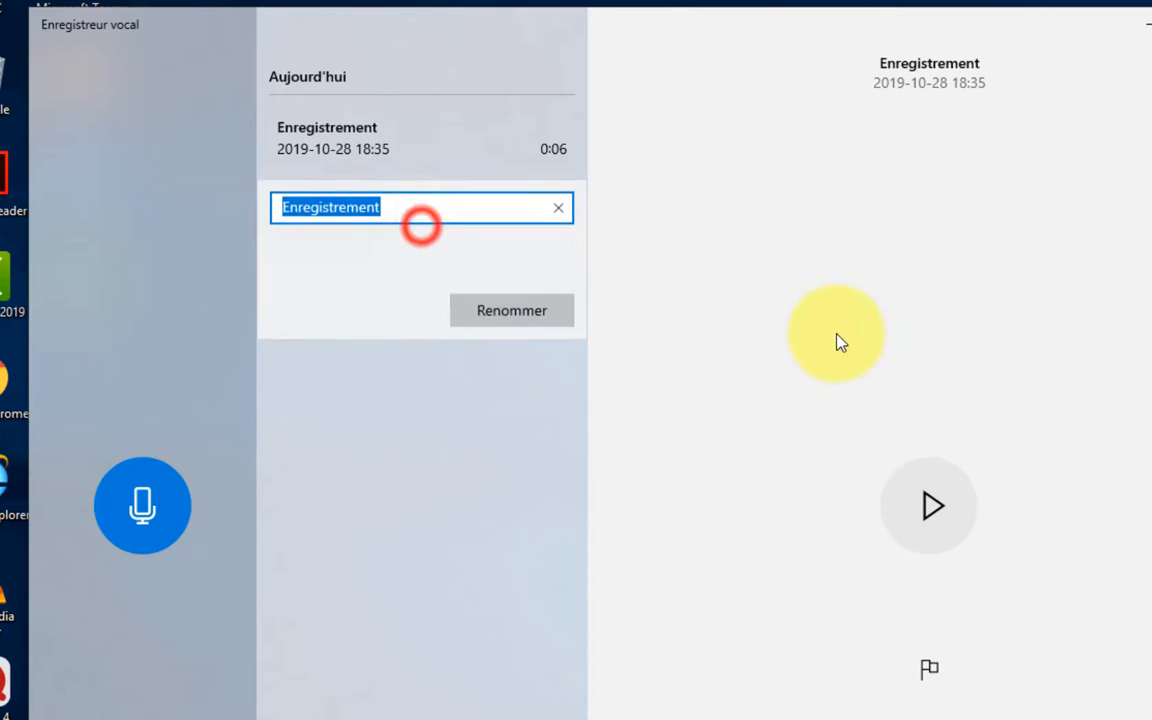
text(Q)
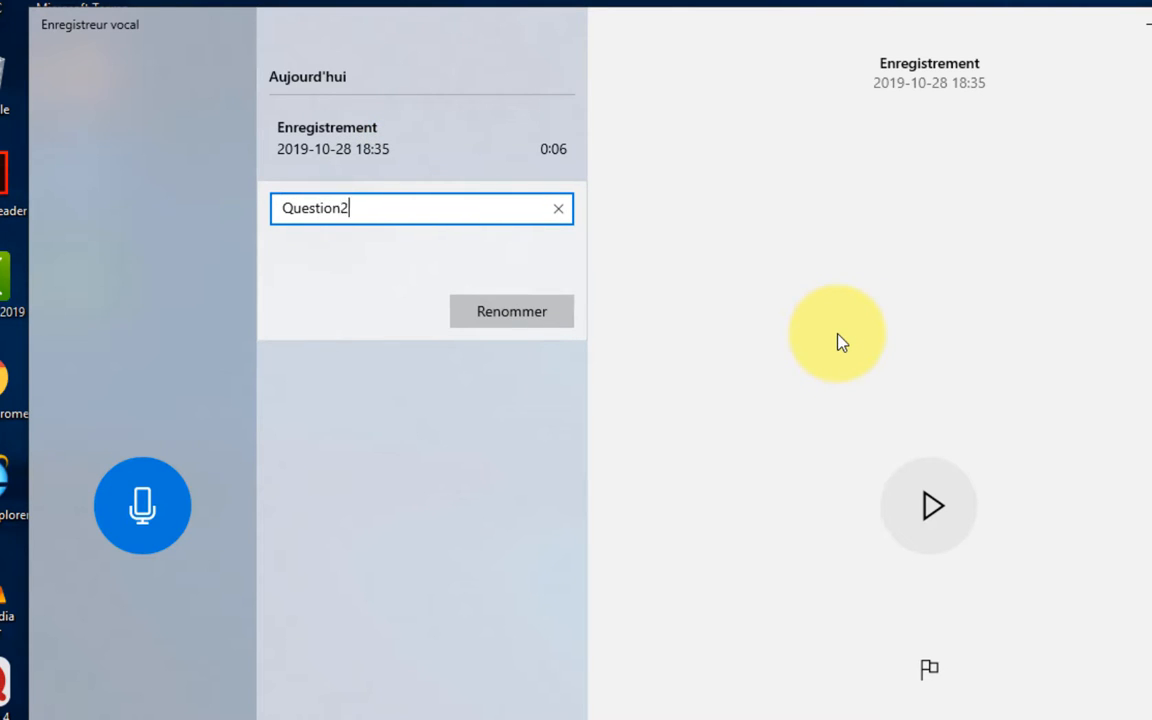
text(uestion2)
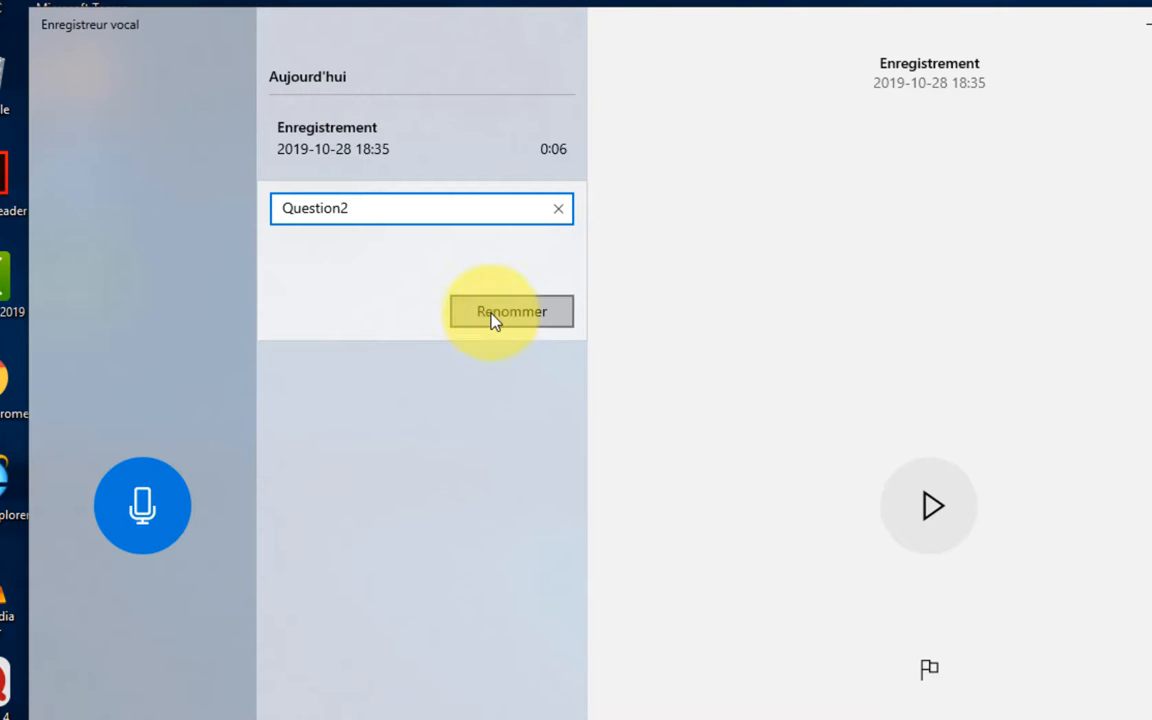
click(489, 310)
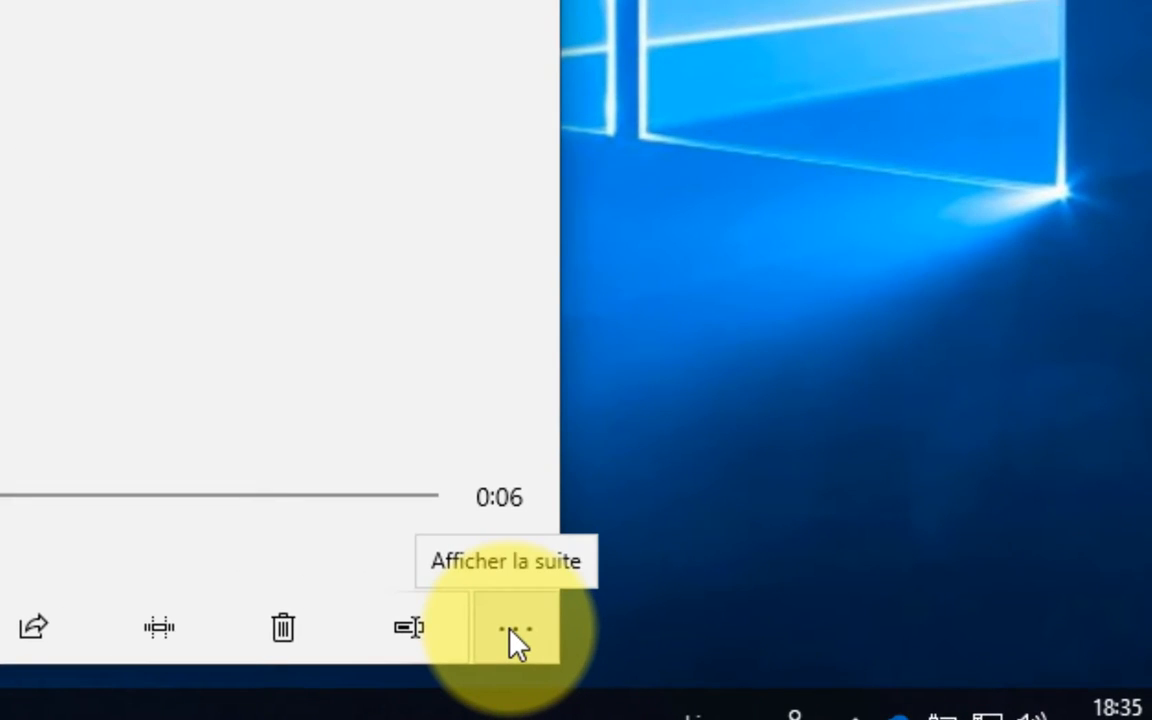
Step: Open the recordings' file location and go to the Enregistrements audio folder under Documents in File Explorer
click(509, 630)
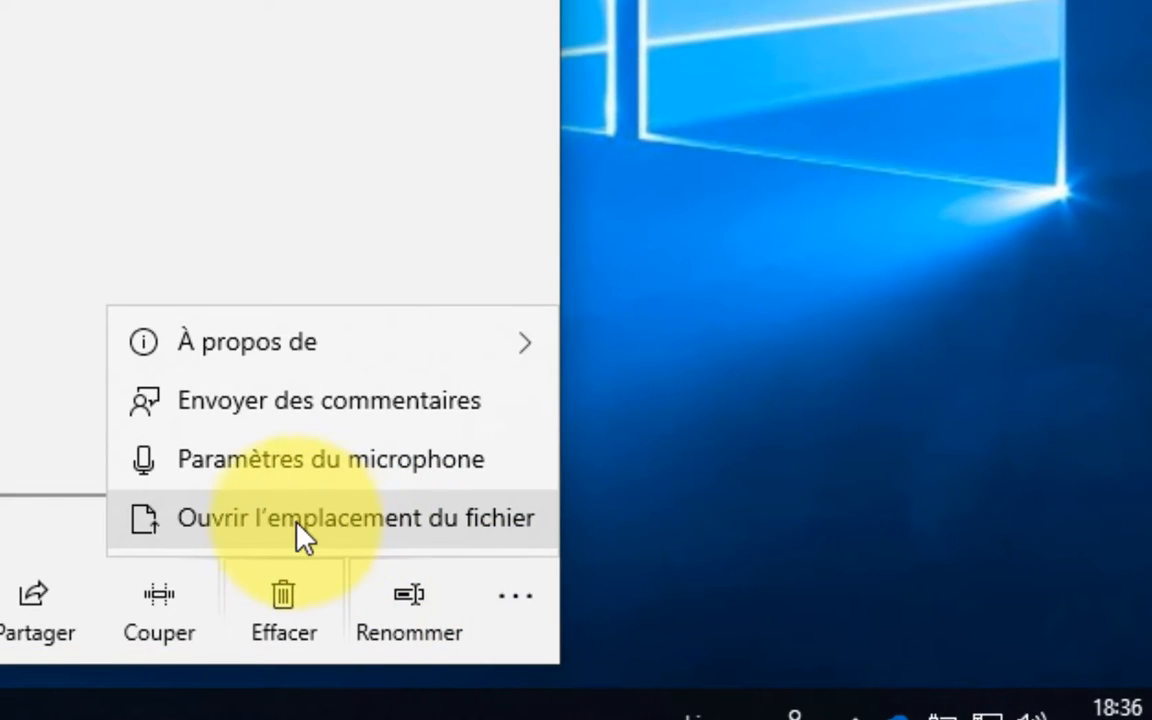
click(297, 535)
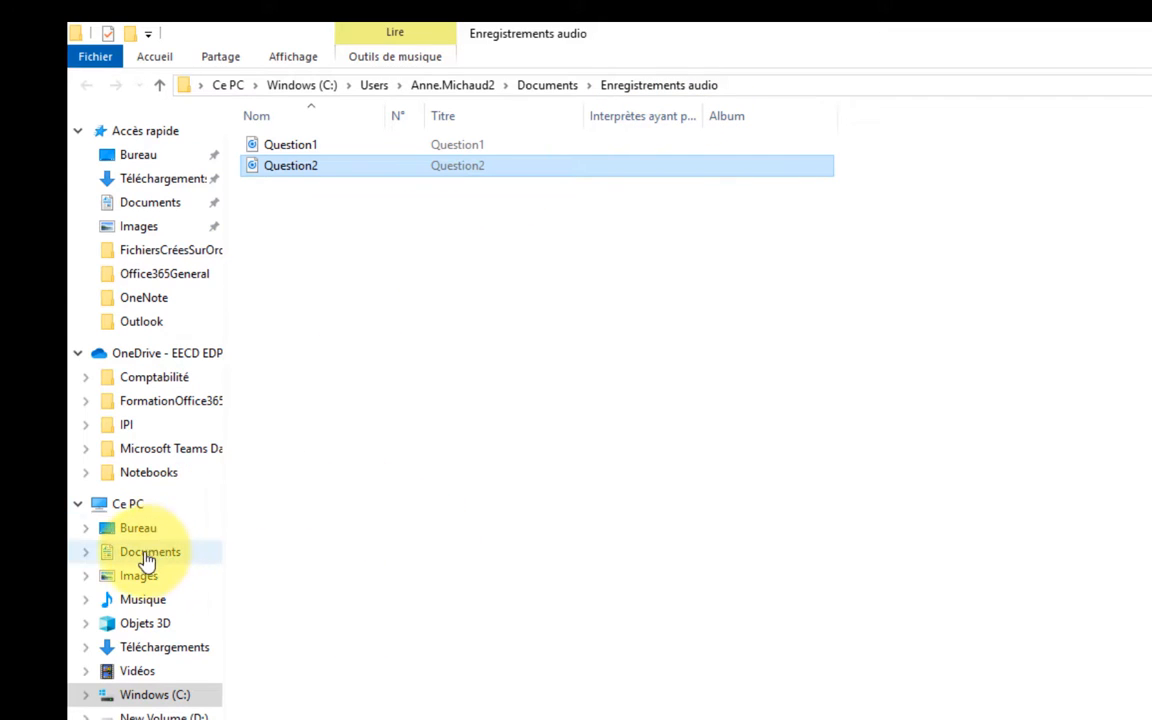
click(87, 554)
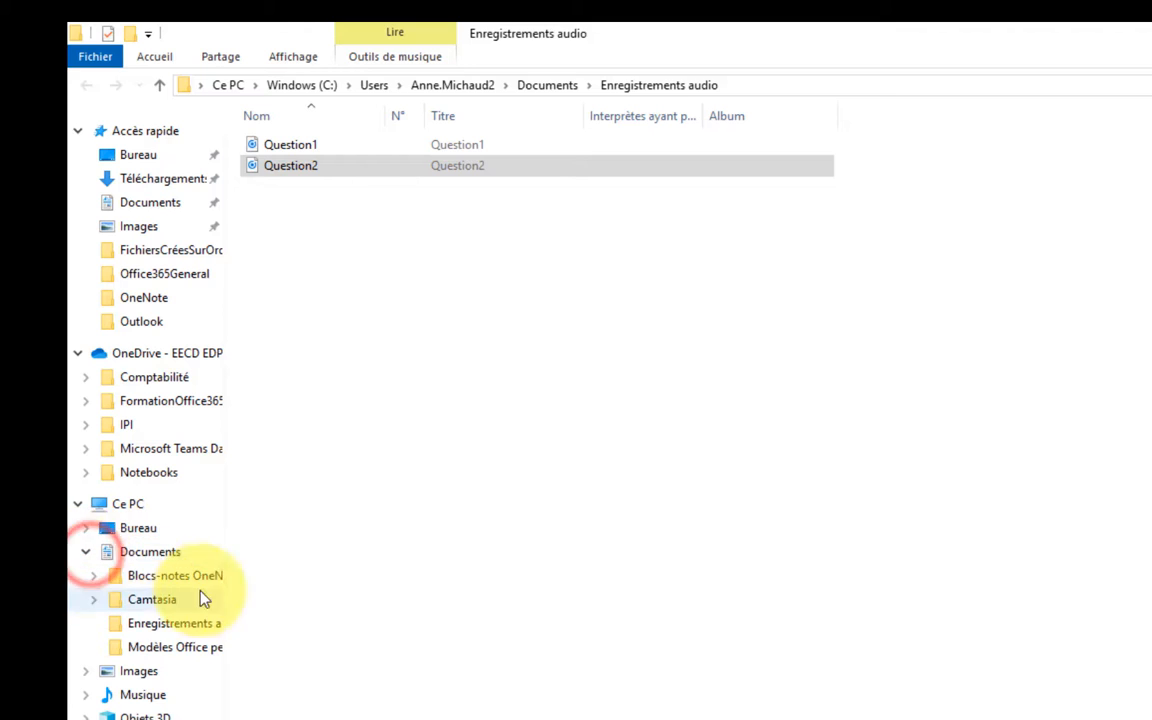
click(155, 630)
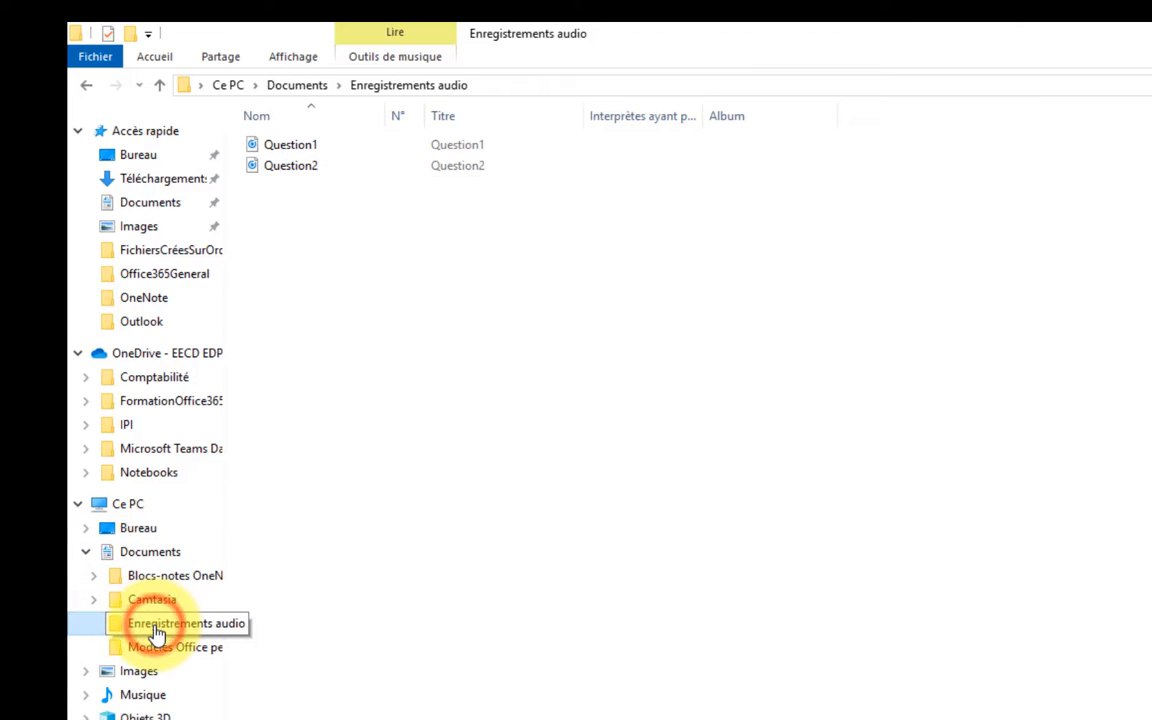
click(155, 630)
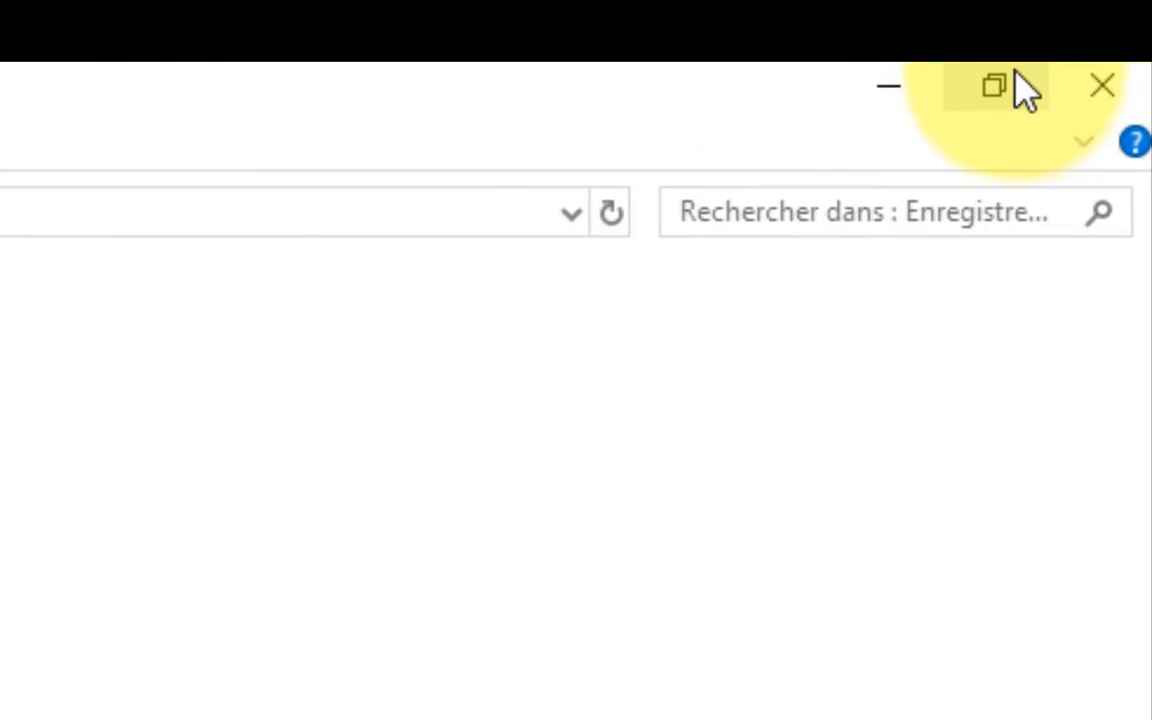
Step: Reduce the Enregistrements audio window, close Enregistreur vocal, and show the folder window over the InsertionVocale document in Word
click(994, 88)
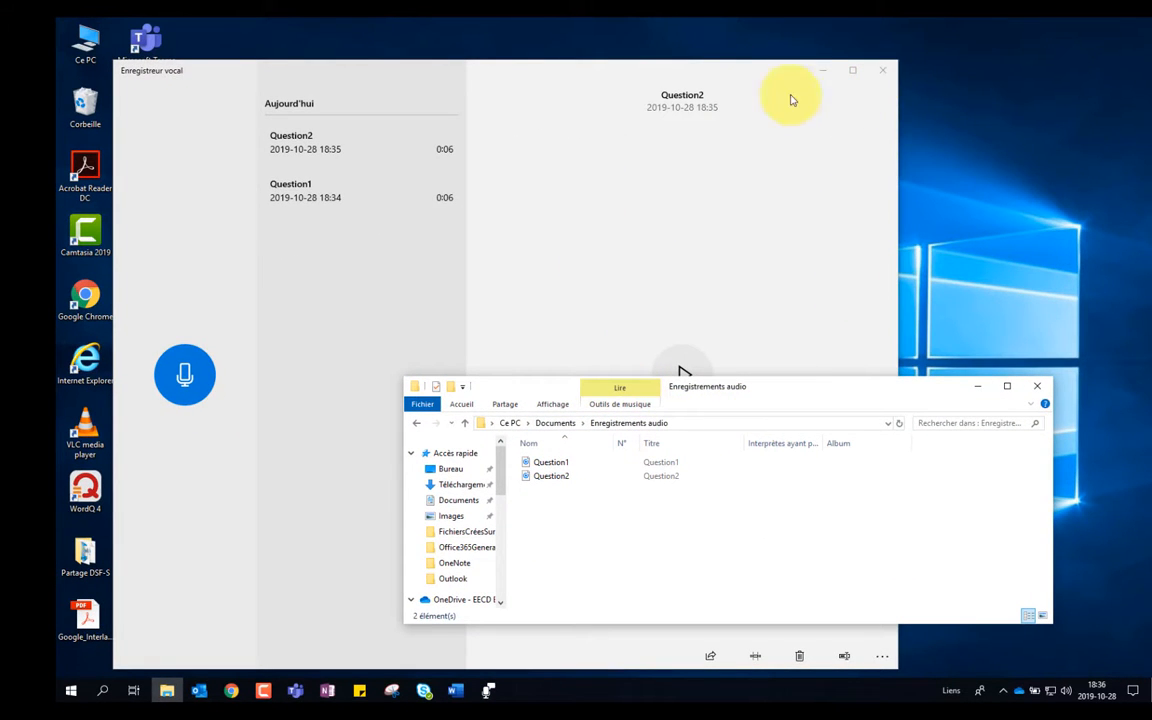
click(883, 72)
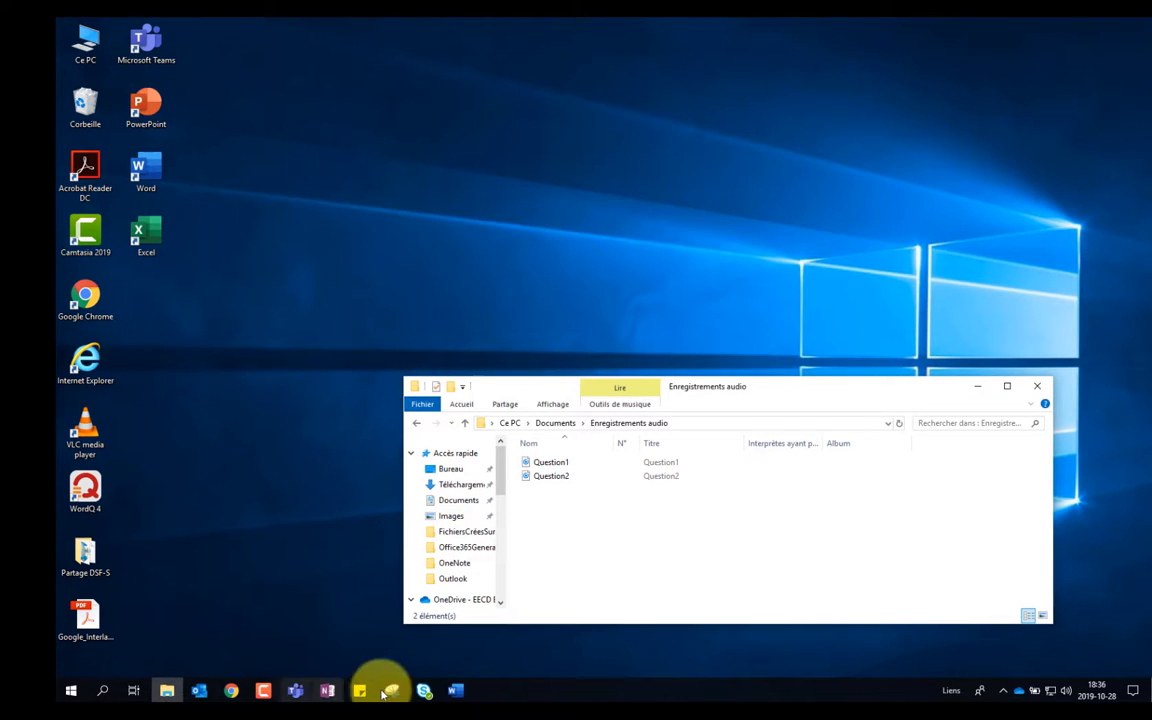
click(457, 691)
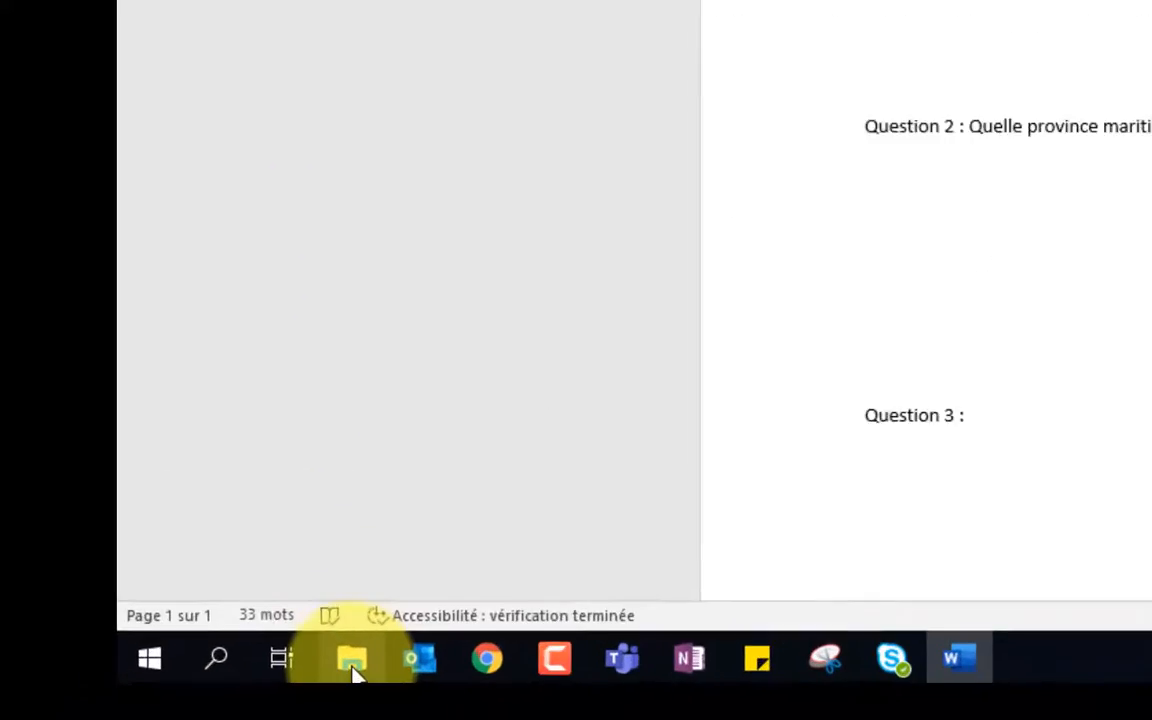
click(354, 668)
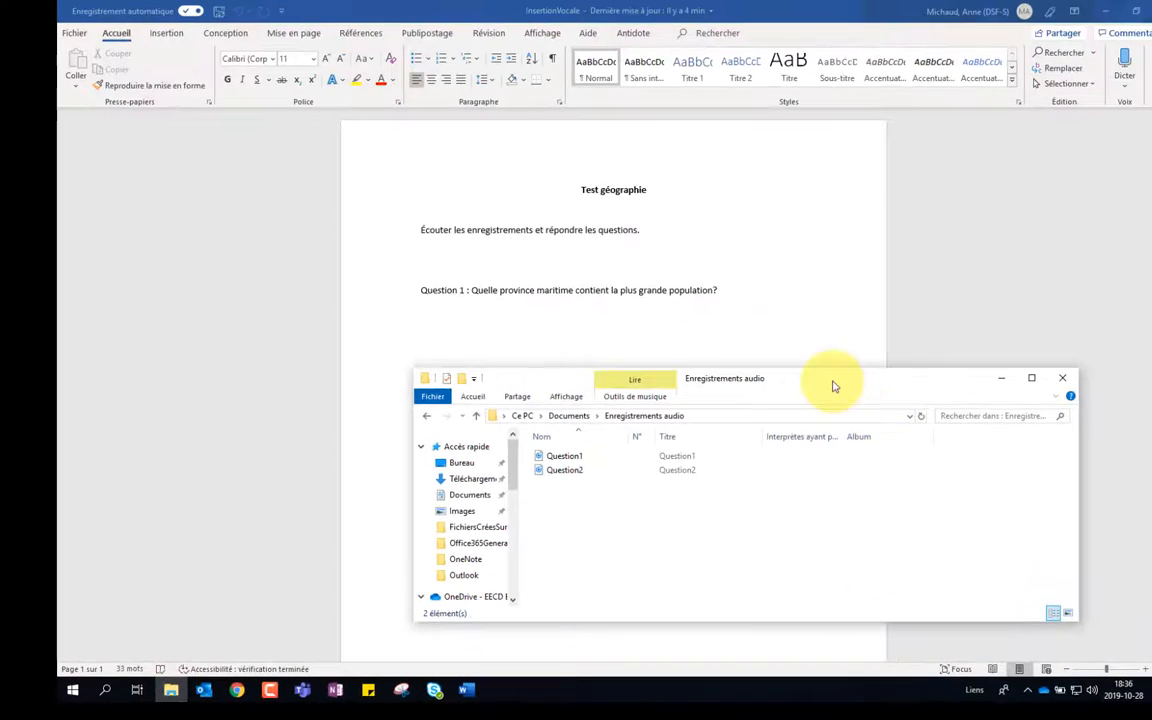
Step: Move the Enregistrements audio window clear of the first question and insert the Question1 recording beneath it in the Word document
drag(834, 386, 907, 410)
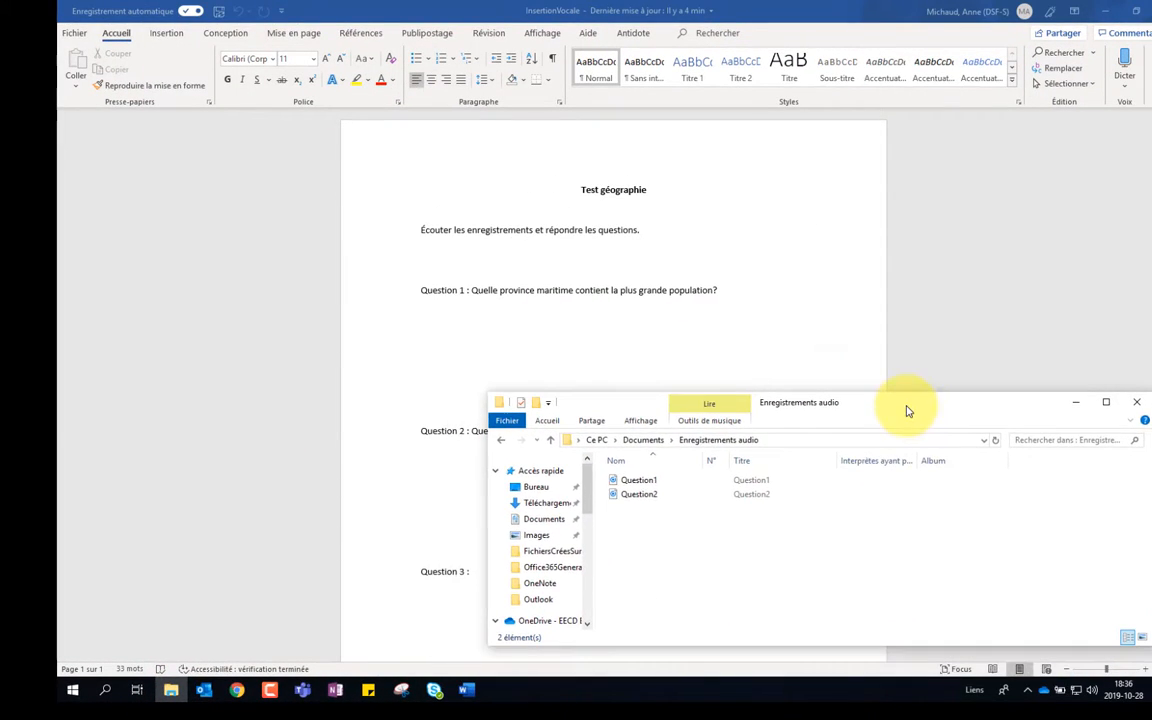
click(630, 481)
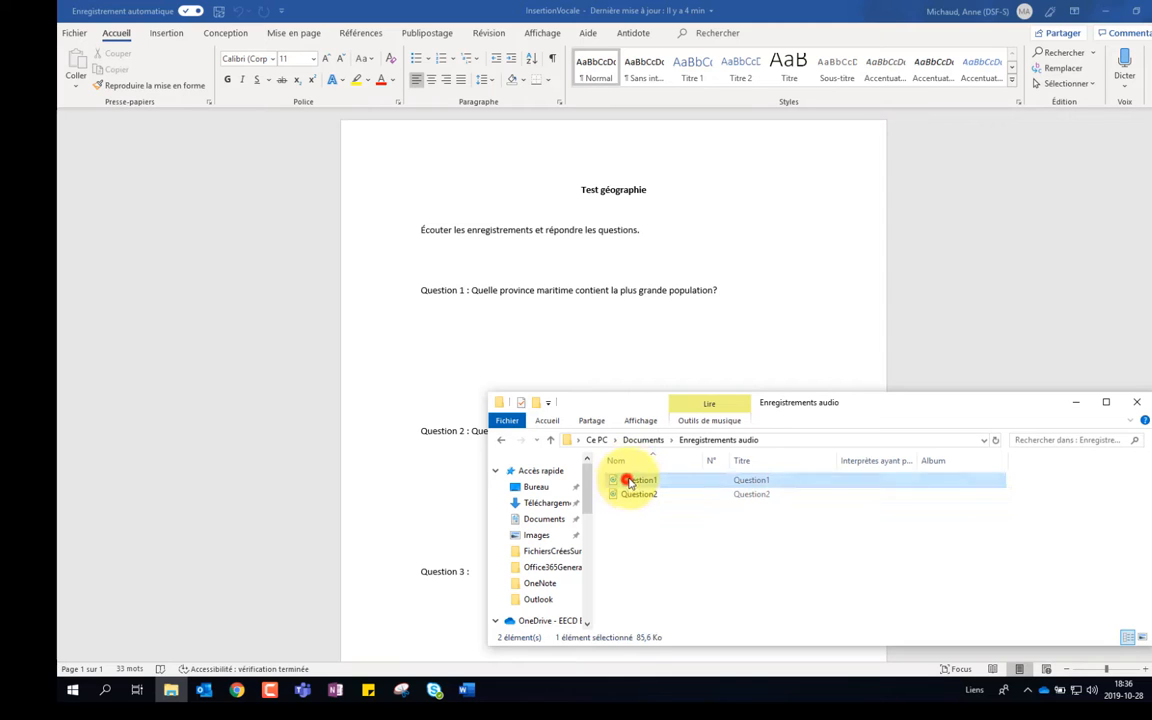
drag(630, 481, 452, 320)
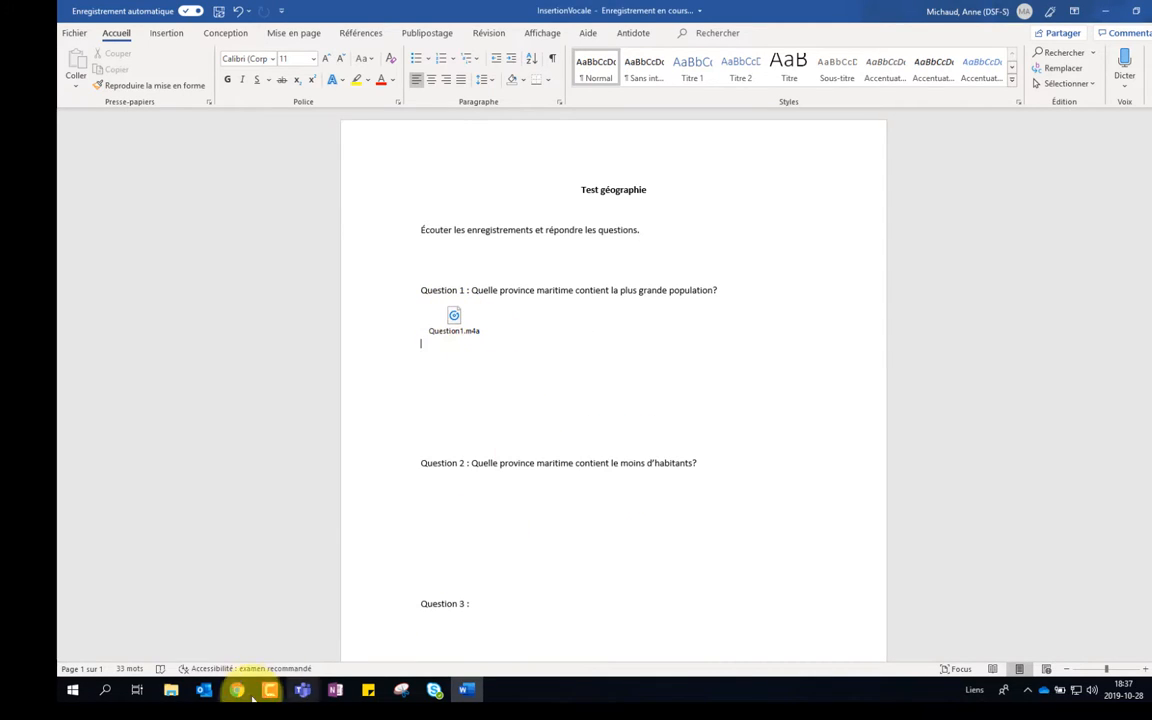
Step: Bring back the Enregistrements audio folder window, move it clear of the second question, and insert the Question2 recording beneath that question
click(172, 690)
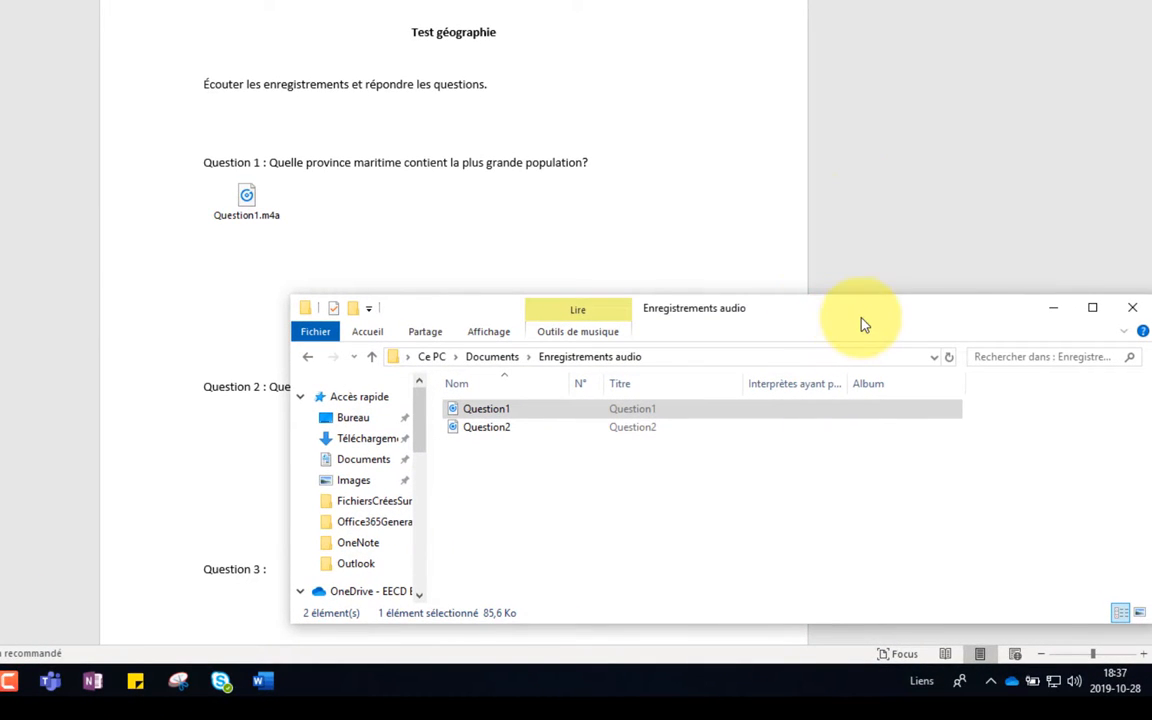
drag(862, 322, 468, 3)
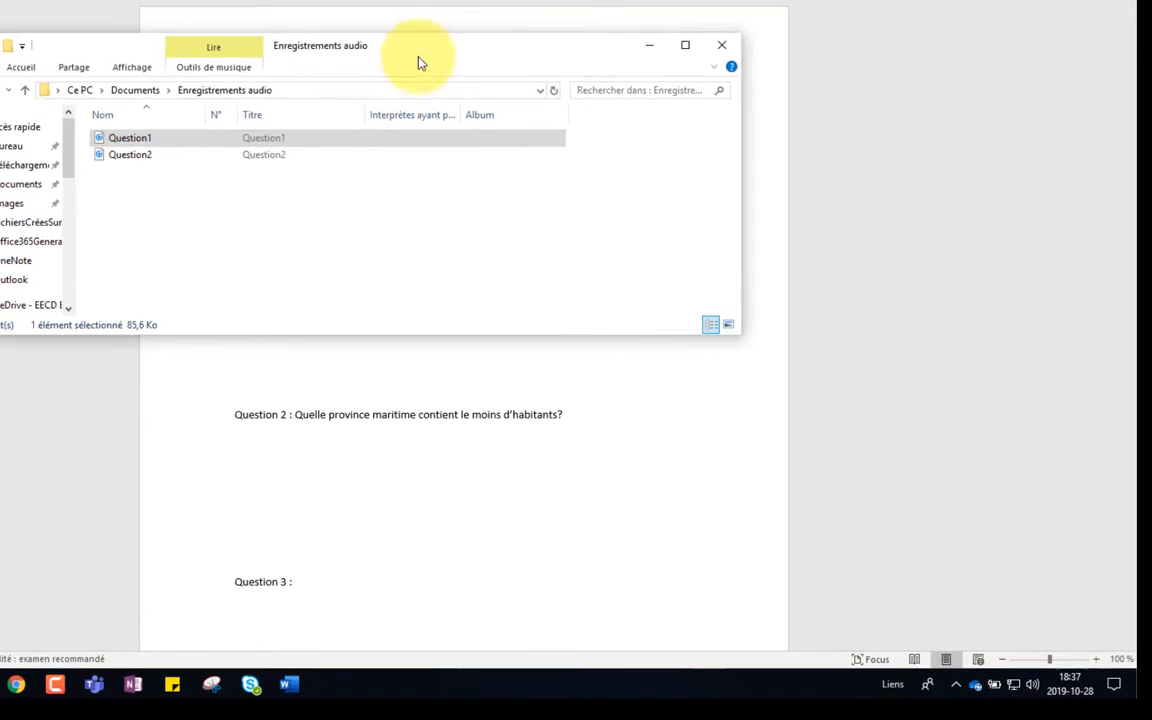
mouse_move(445, 224)
mouse_down()
mouse_move(522, 203)
mouse_move(442, 213)
mouse_up()
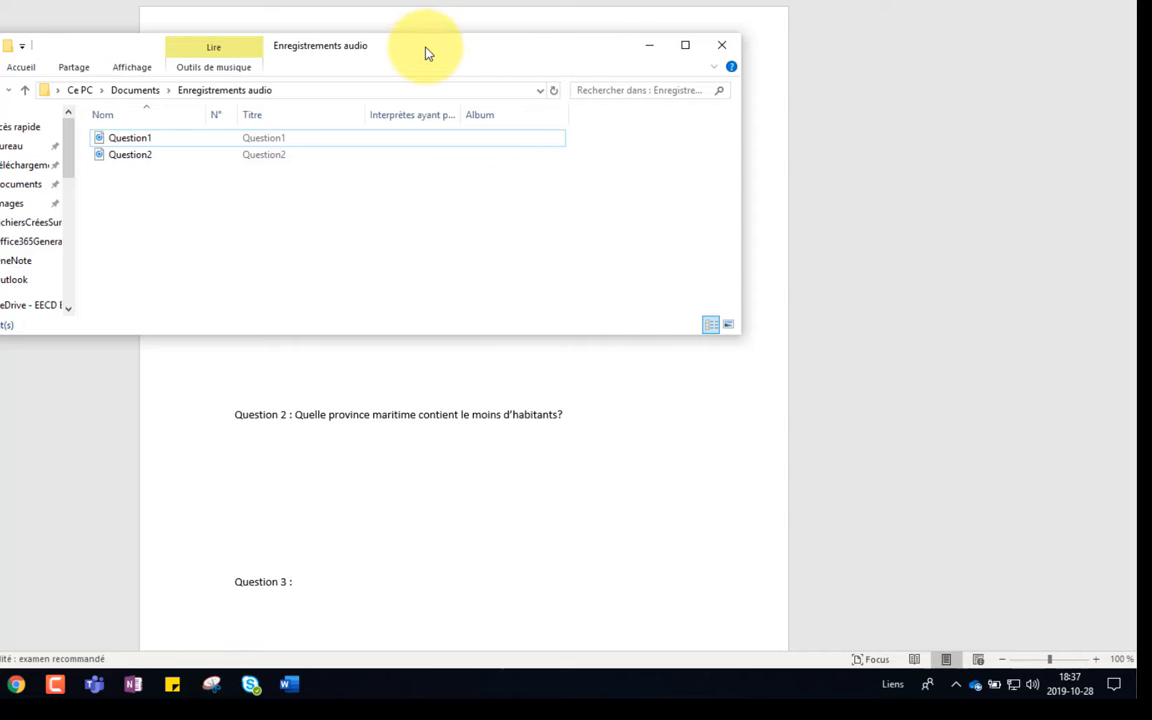
drag(427, 46, 620, 46)
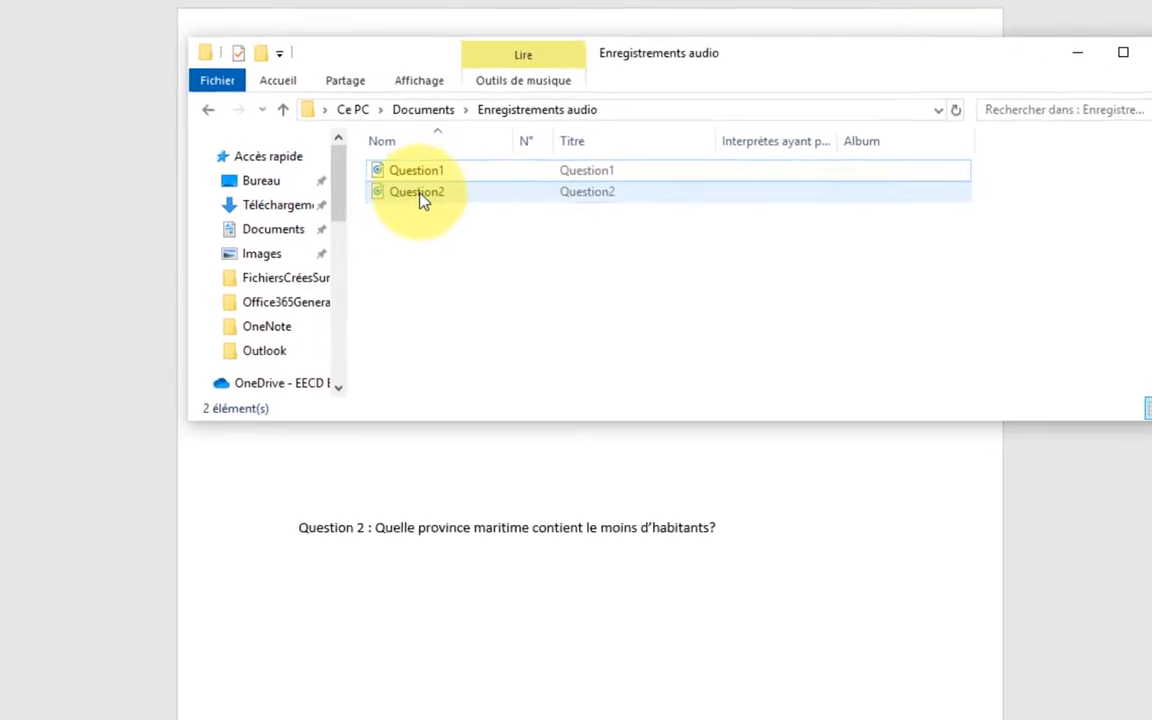
drag(341, 158, 254, 456)
drag(323, 580, 335, 595)
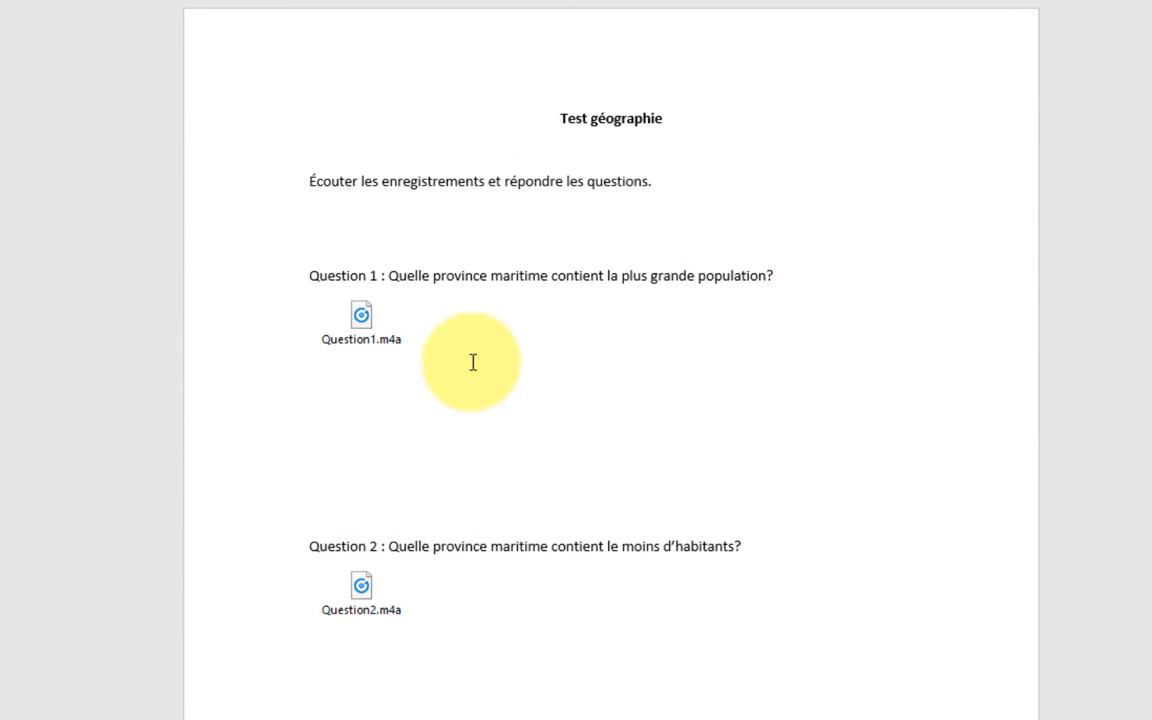
Step: Play the embedded Question1.m4a clip in the music player, close the player, and place the cursor on the blank line below the clip
double_click(361, 318)
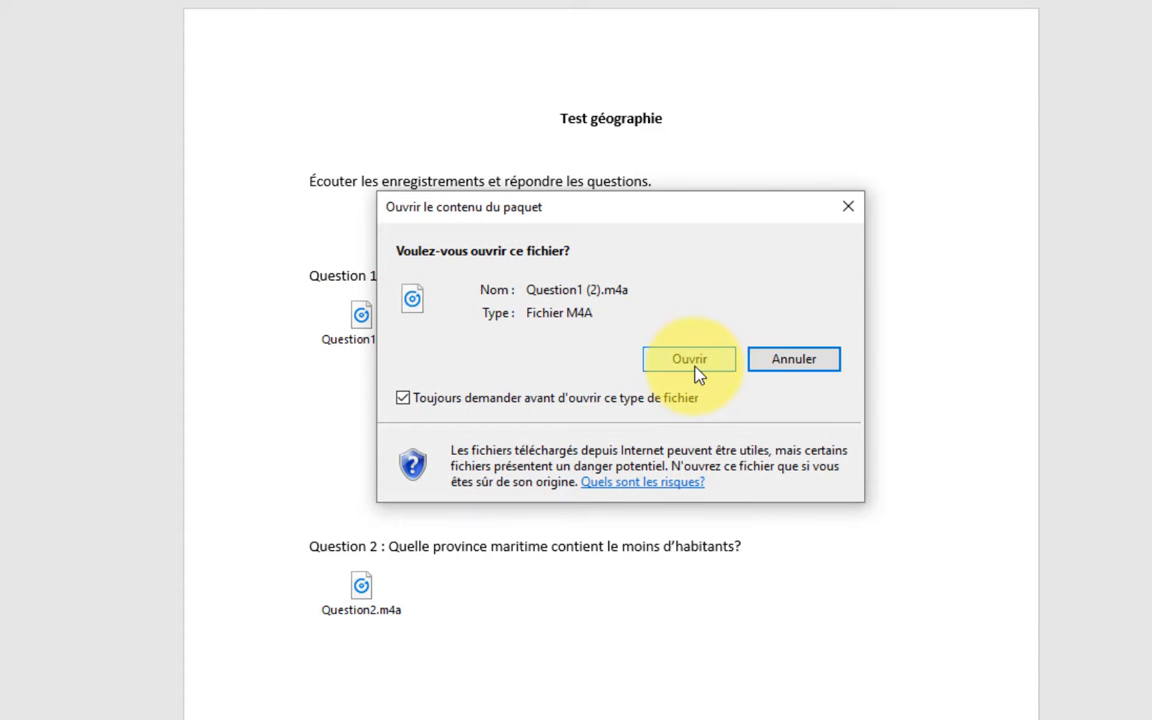
click(694, 366)
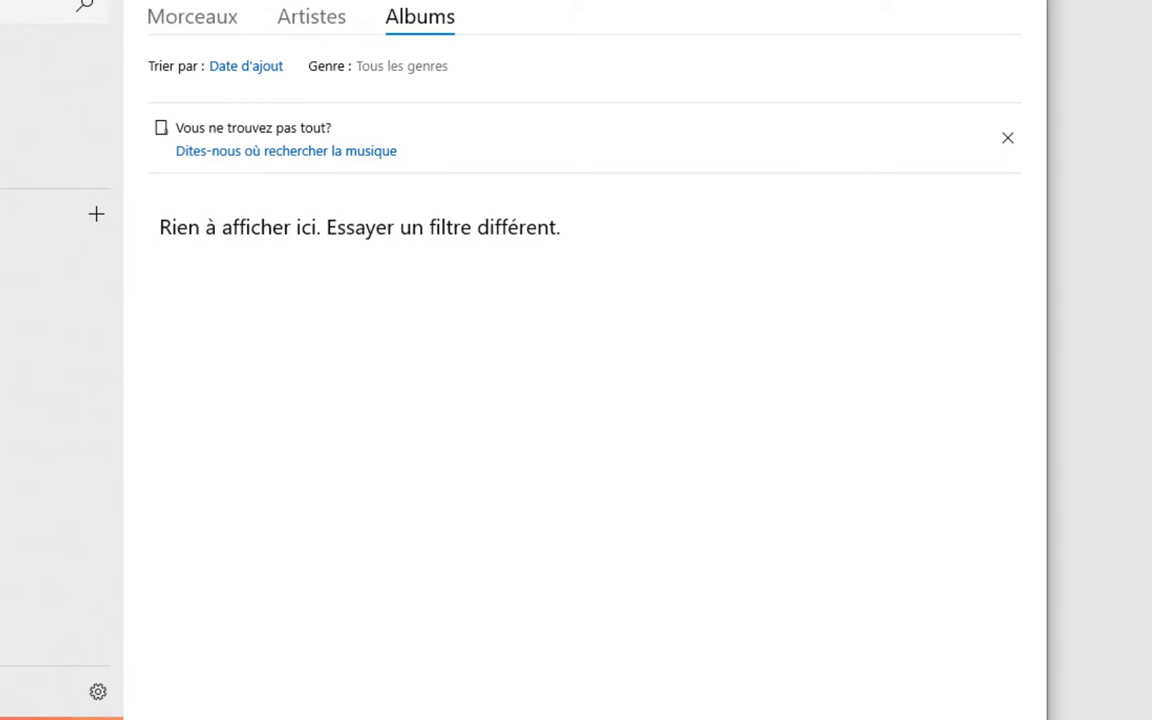
click(293, 649)
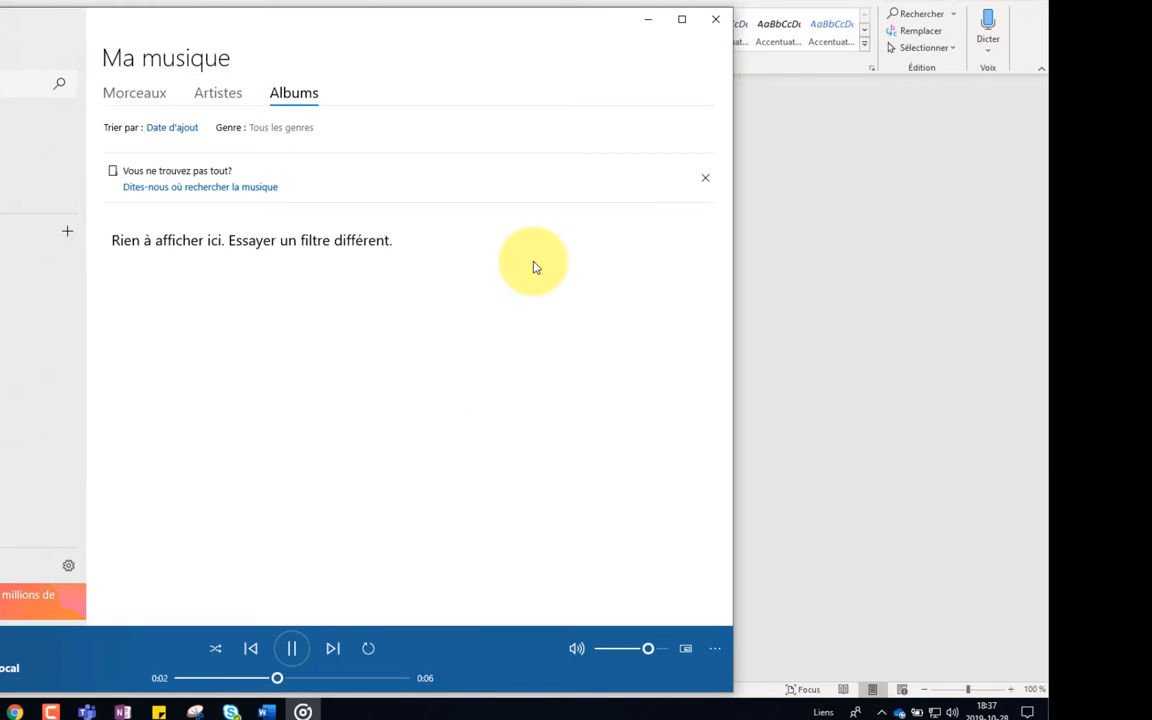
click(719, 22)
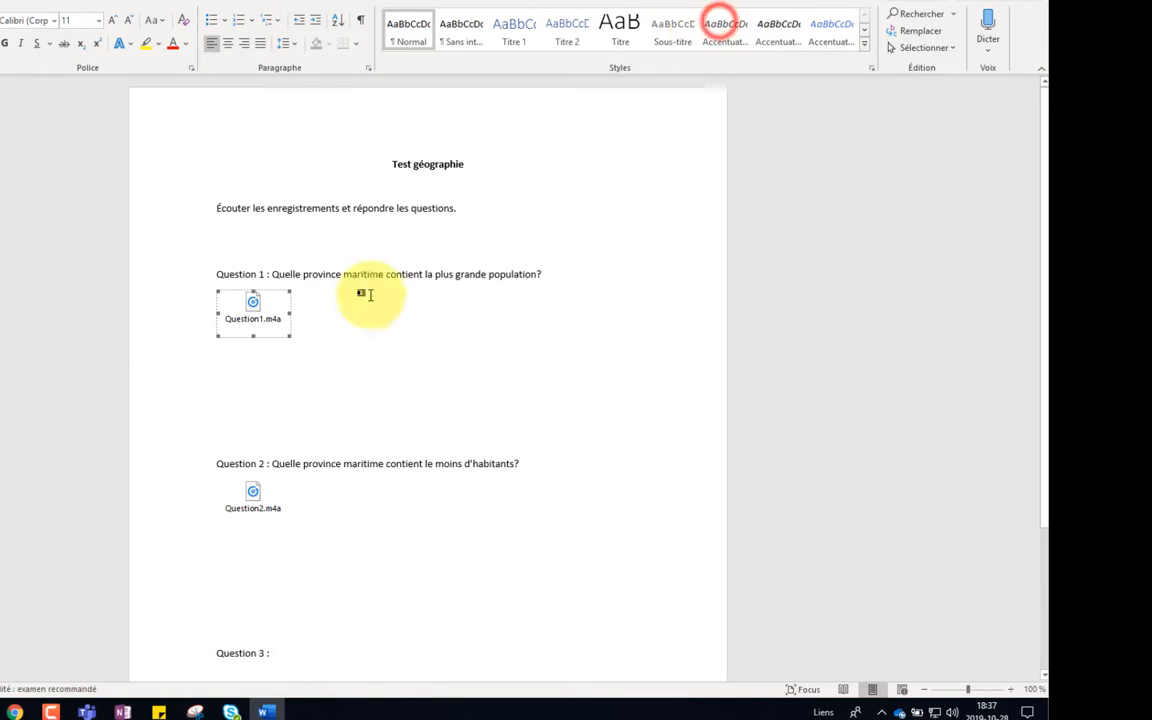
click(219, 362)
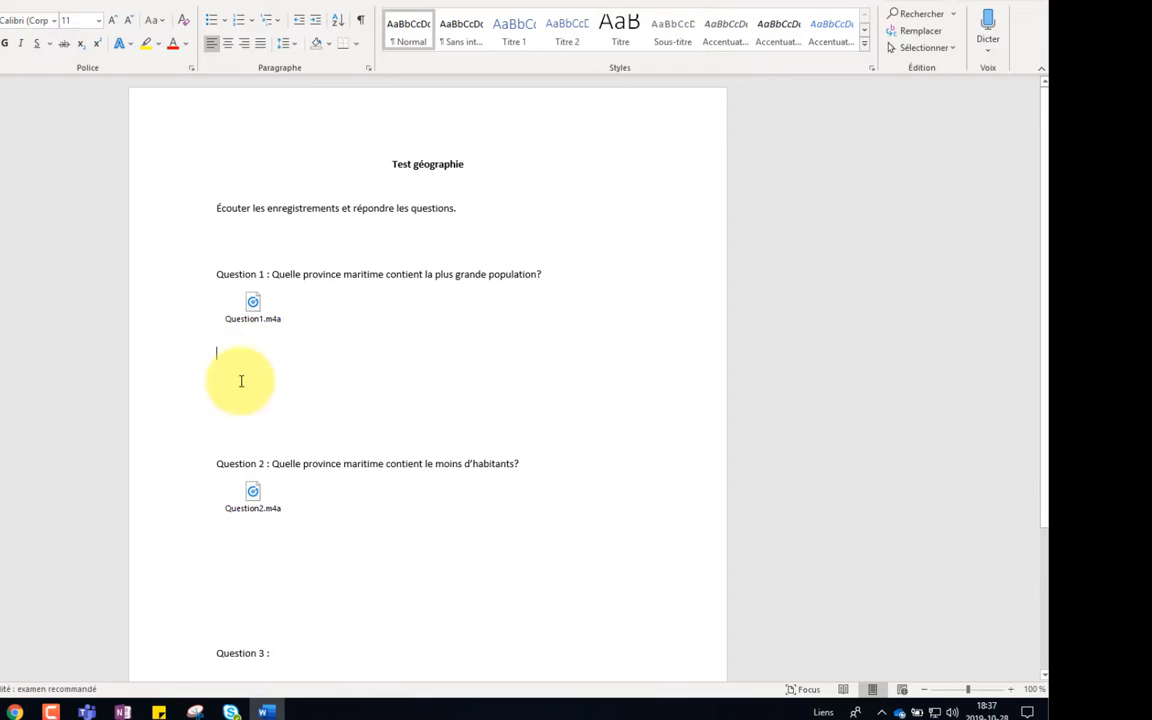